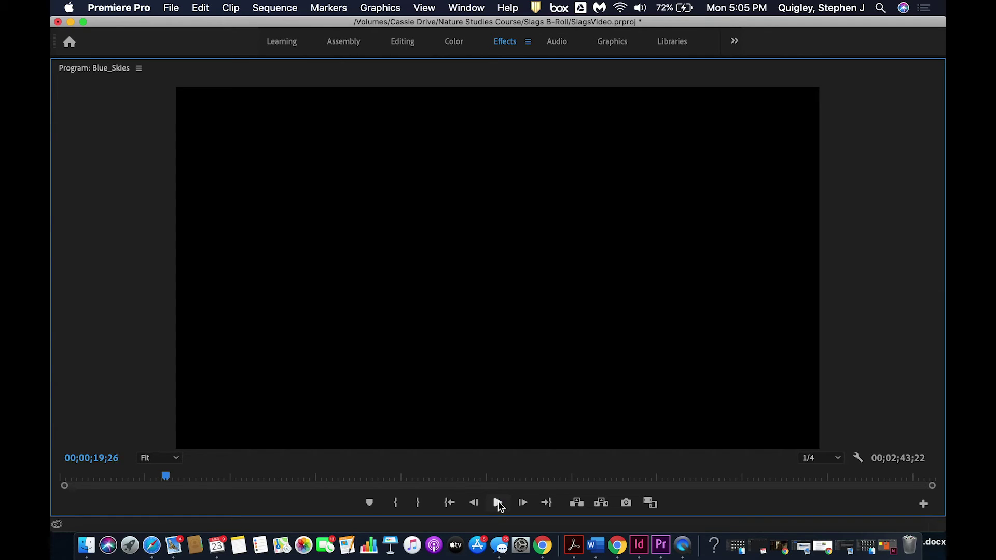
Restore the full panel layout and play the Blue_Skies sequence from its beginning to preview the tree clip with sound
key("grave")
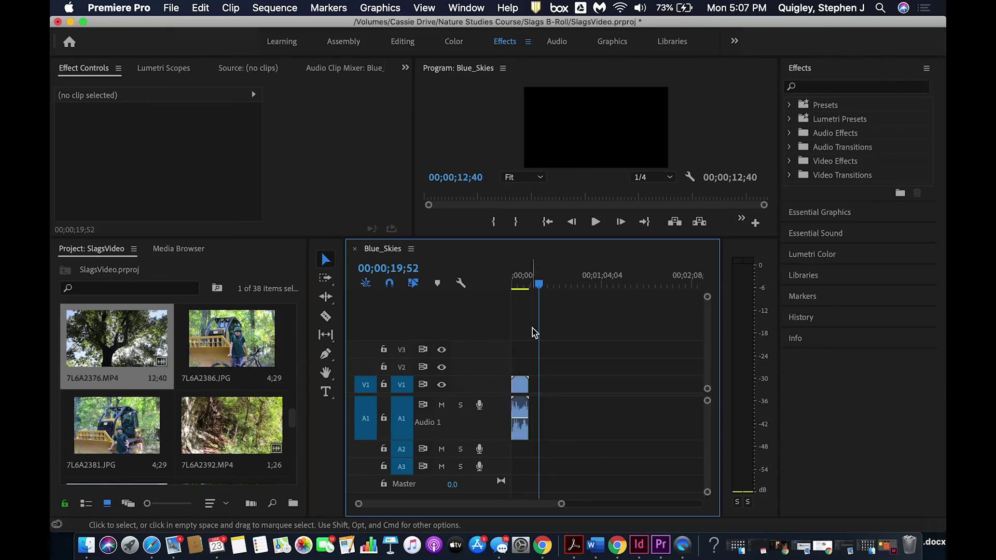
left_click_drag(539, 289, 515, 290)
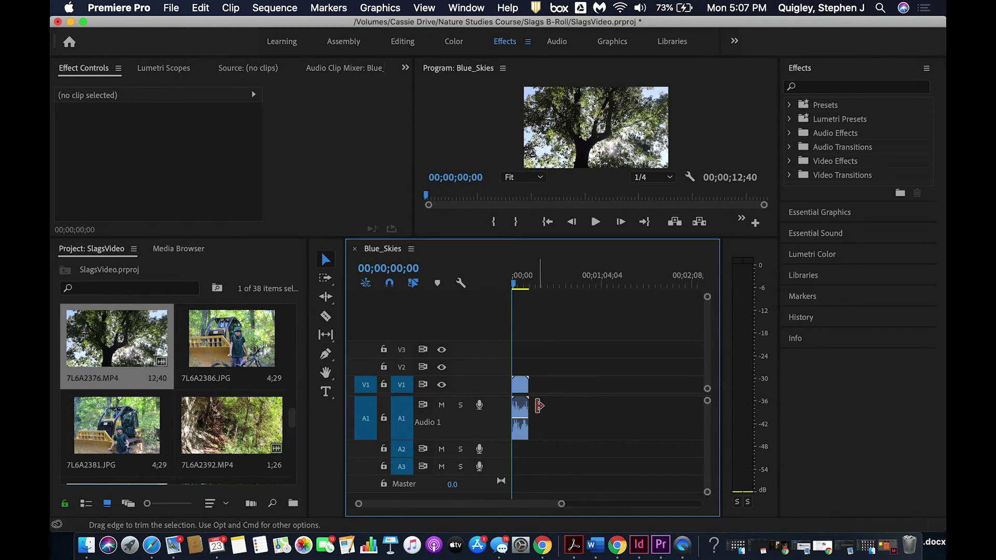
left_click(595, 222)
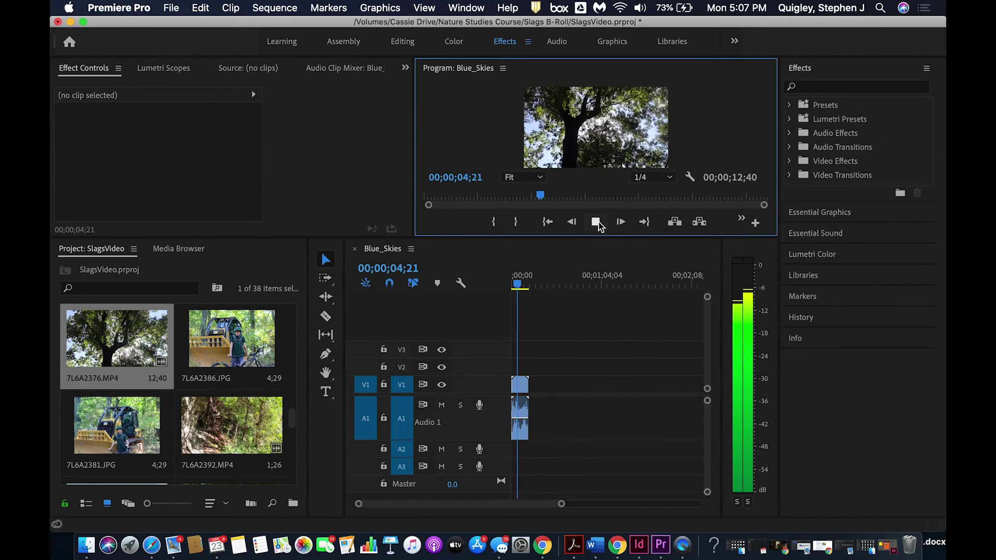
left_click(596, 222)
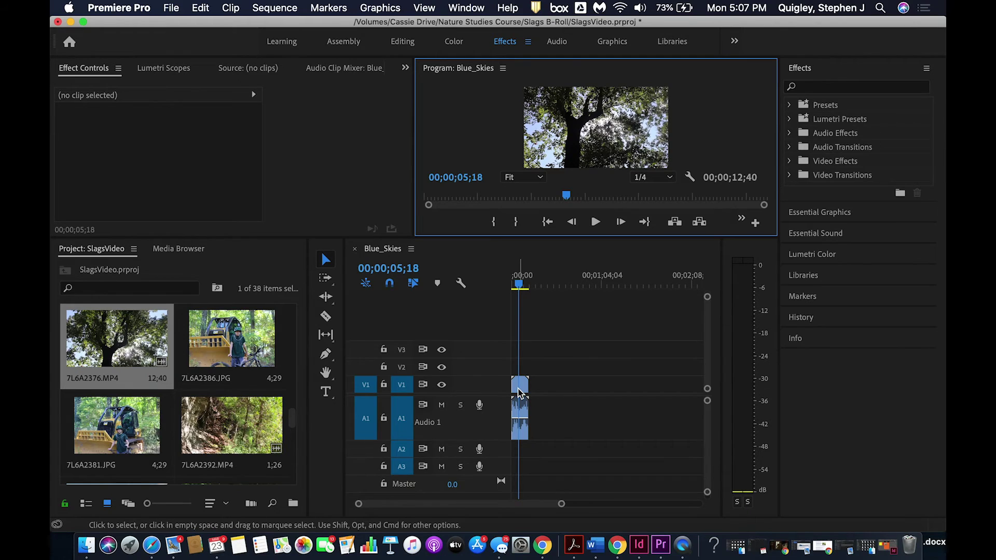
Unlink the tree clip's audio from its video and delete the audio from track A1
right_click(520, 392)
mouse_move(622, 520)
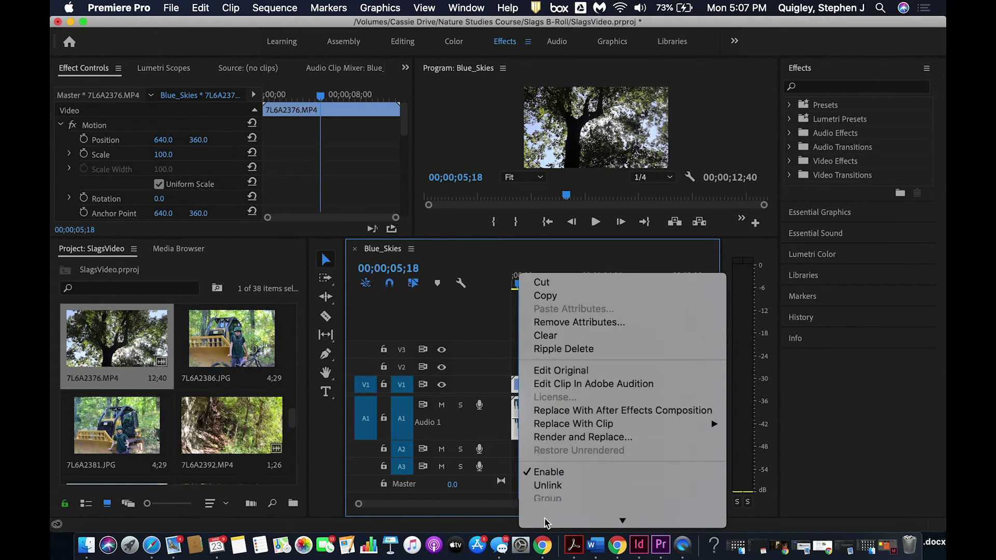
left_click(552, 395)
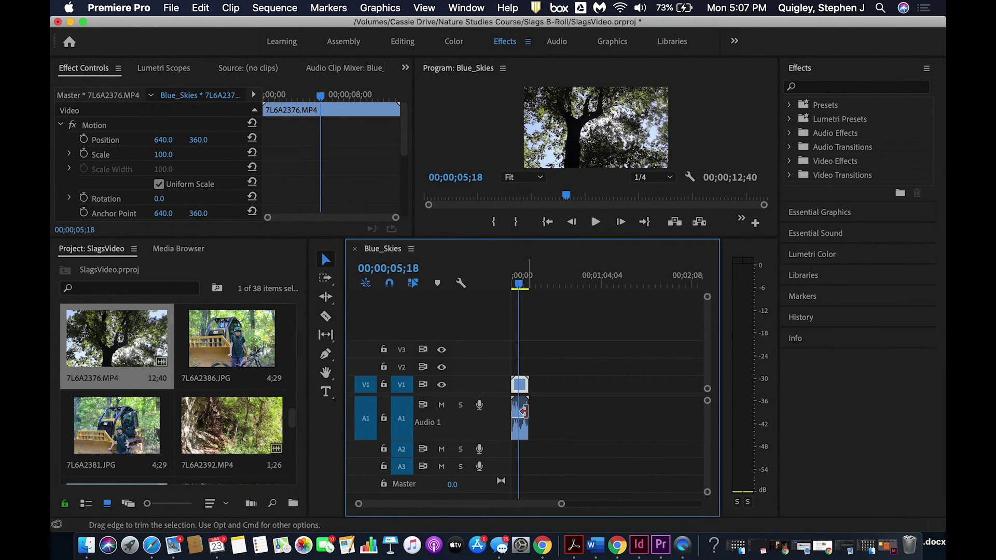
left_click(522, 414)
key("Delete")
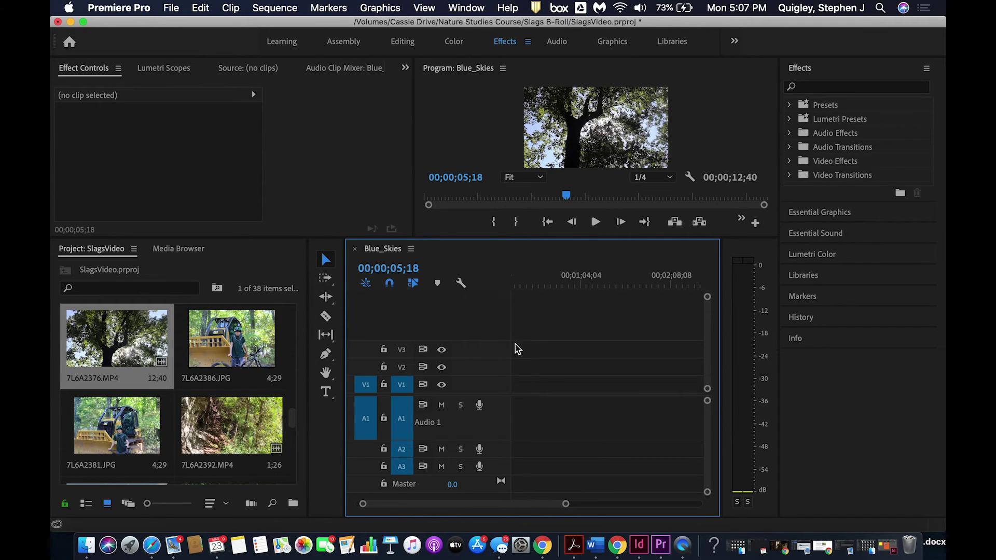
Play the sequence from the beginning to check the tree clip without its audio
left_click_drag(519, 289, 507, 288)
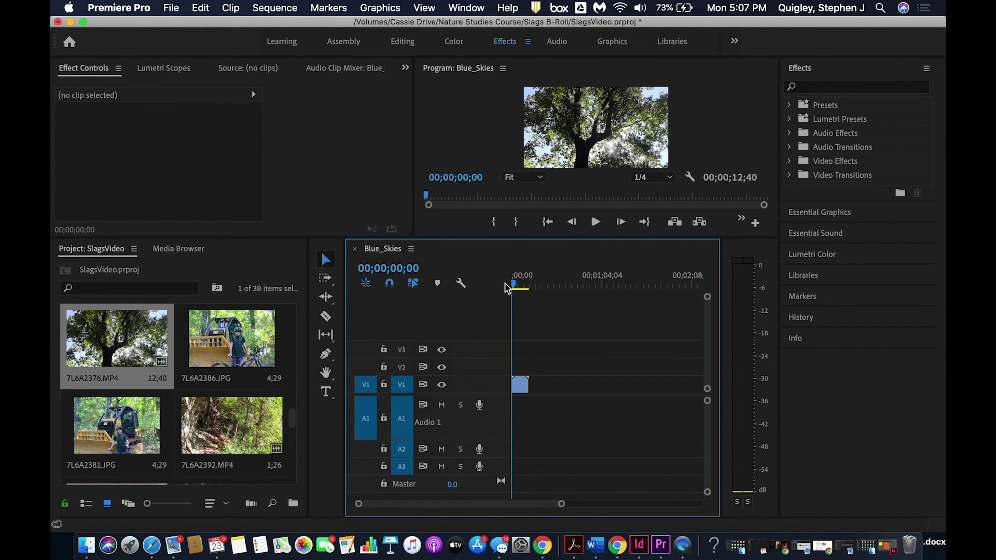
left_click(596, 222)
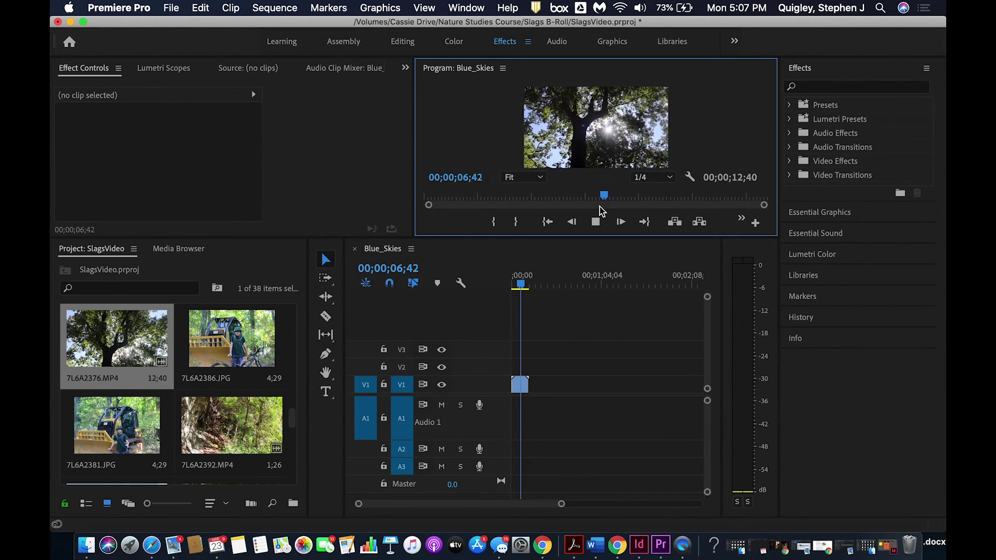
left_click(596, 222)
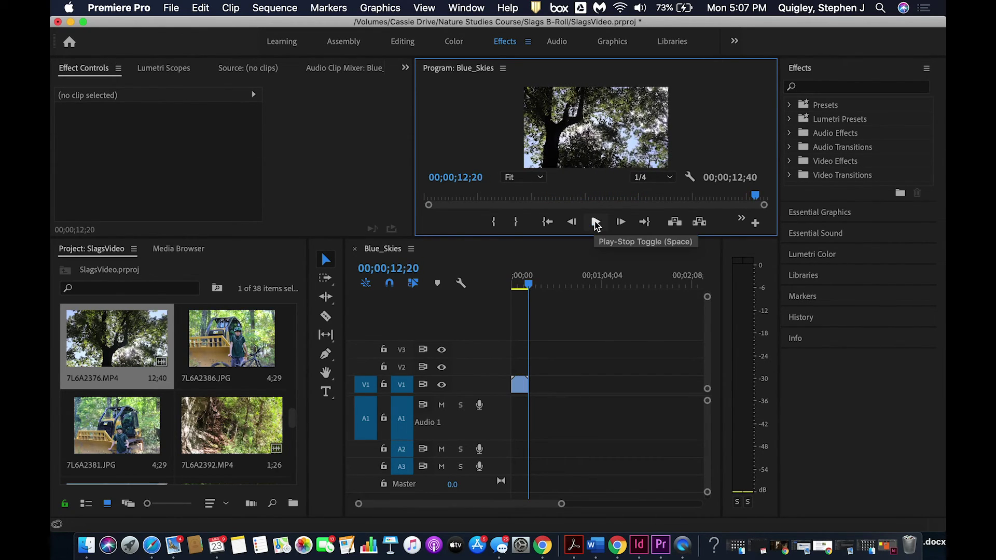
Trim the start of the tree clip on V1 to the playhead at 00;00;08;57
left_click_drag(529, 286, 523, 286)
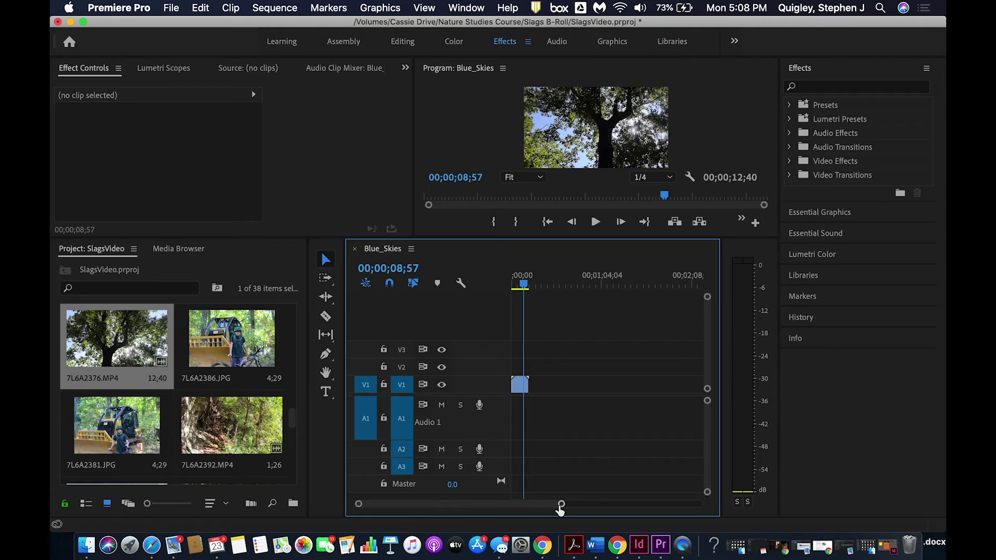
left_click_drag(563, 507, 517, 493)
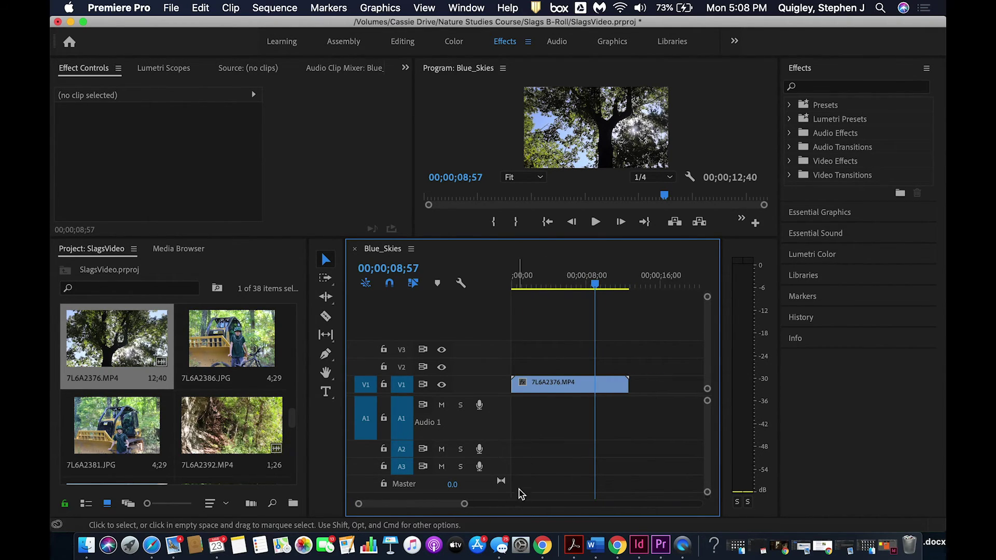
left_click_drag(515, 383, 599, 382)
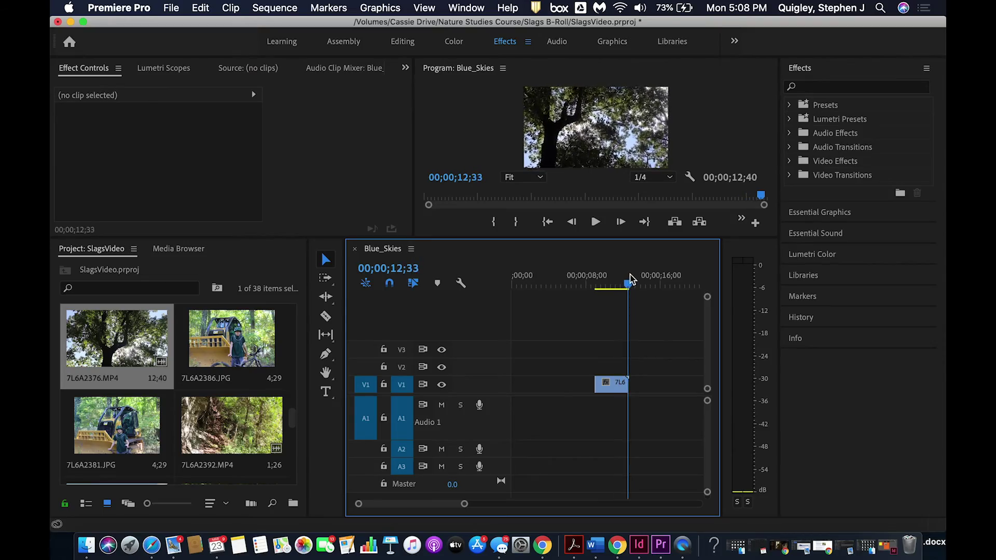
Slow the trimmed tree clip down to 25% speed
left_click_drag(629, 275, 612, 276)
left_click(609, 385)
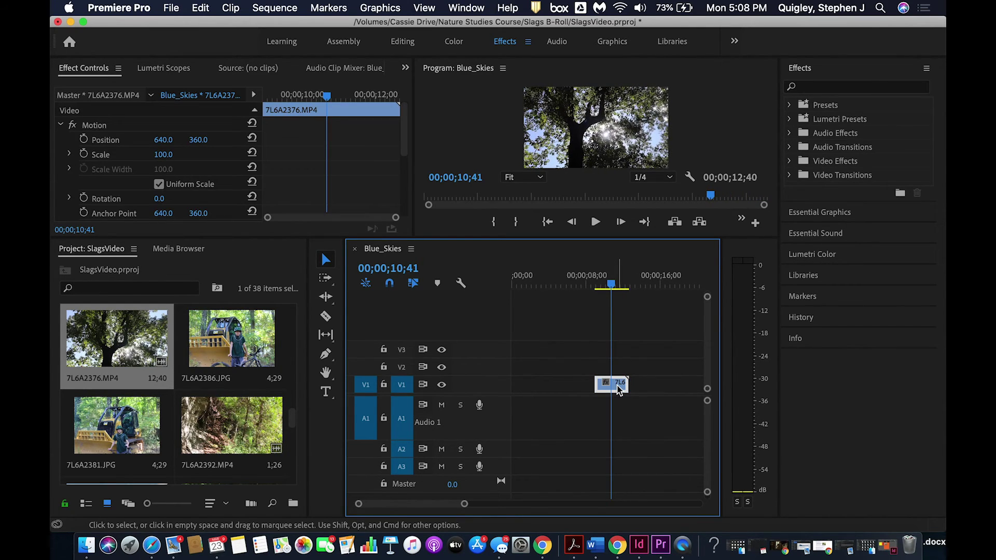
right_click(617, 387)
scroll(658, 482, "down", 5)
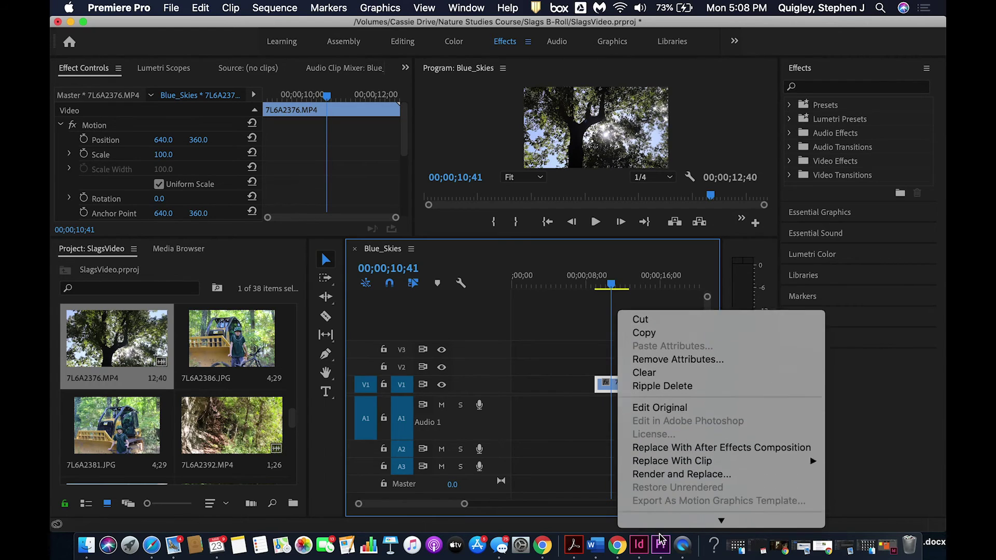
scroll(667, 455, "down", 10)
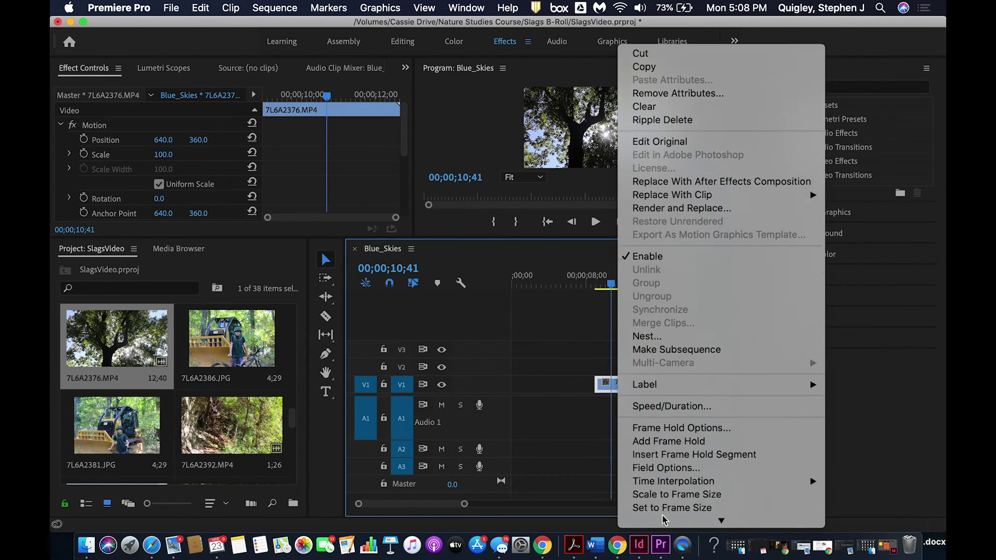
left_click(666, 396)
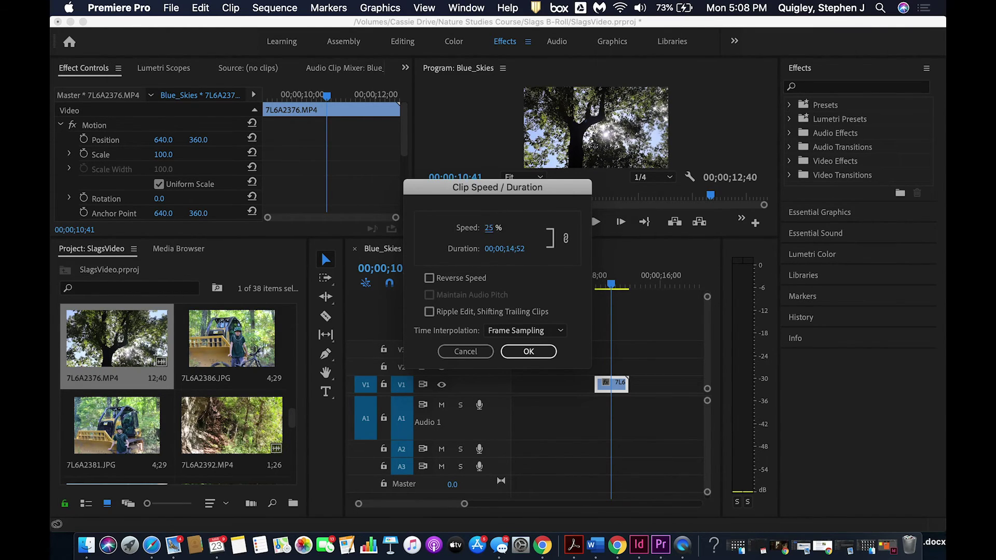
key("Return")
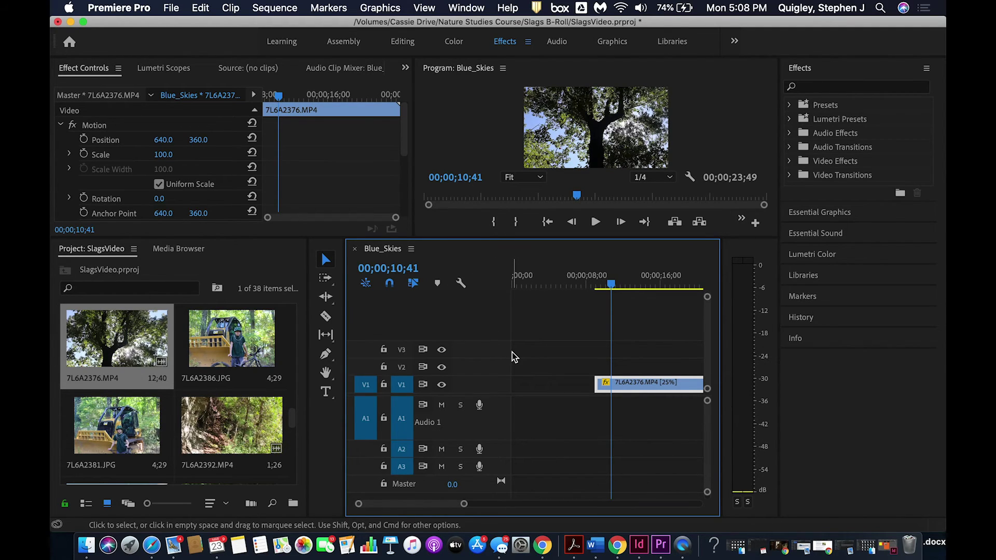
Play back the slowed tree clip to review its motion
key("minus")
key("minus")
left_click(595, 221)
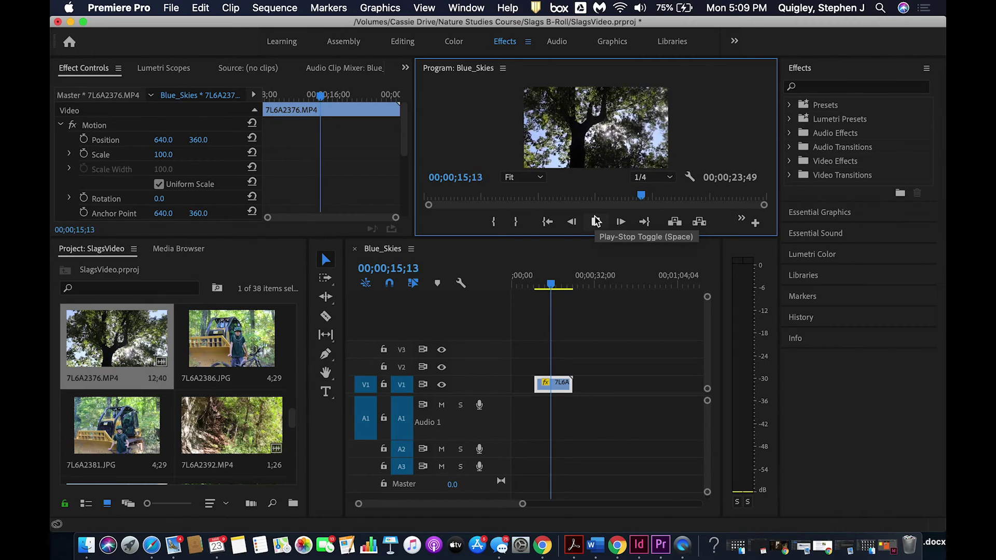
left_click(596, 221)
Scale the tree clip to 207 and play it back from its start
mouse_move(165, 159)
left_mouse_down()
mouse_move(220, 159)
mouse_move(171, 155)
left_mouse_up()
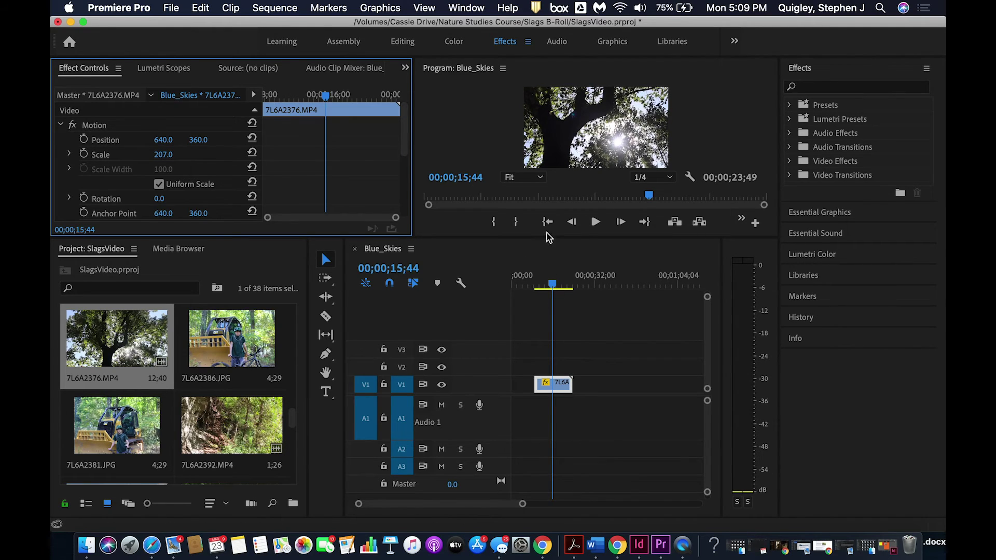
left_click(596, 222)
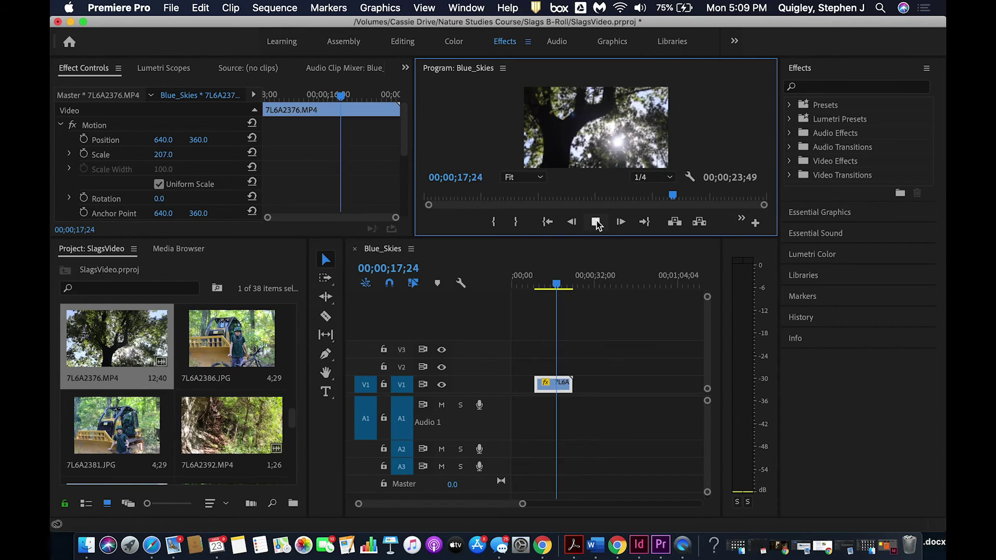
left_click(596, 223)
left_click(562, 287)
left_click_drag(564, 287, 535, 287)
left_click(596, 222)
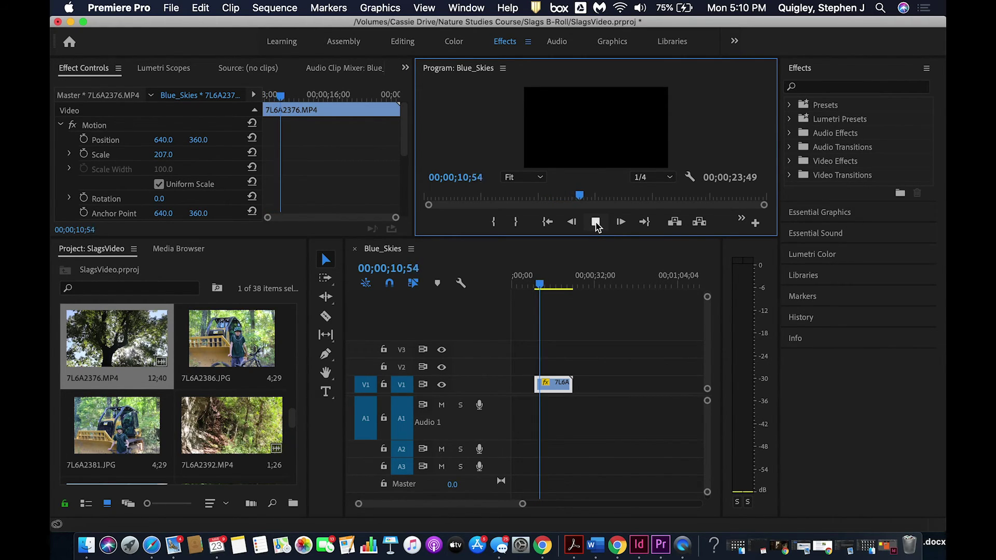
left_click(595, 223)
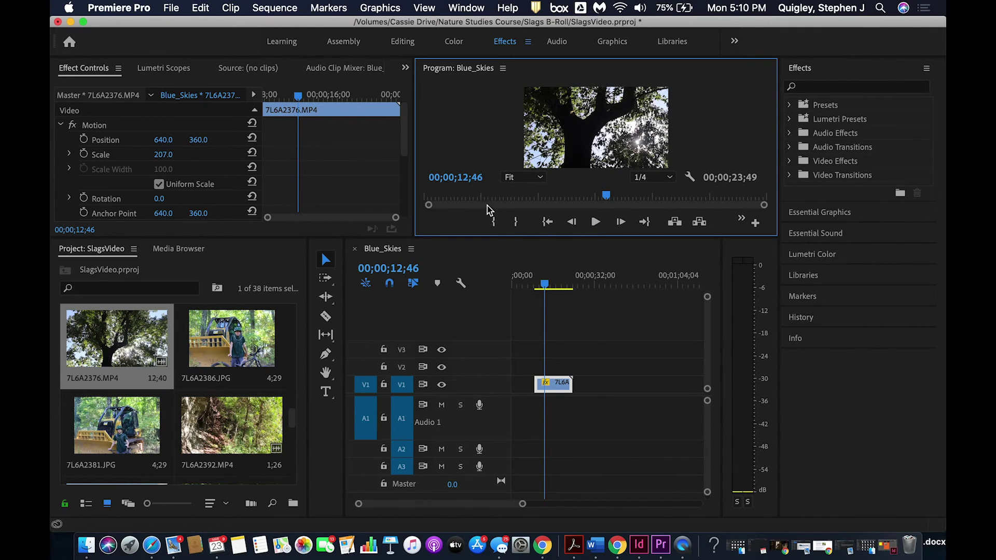
Examine the playback resolution choices for the program preview and keep 1/4
left_click(652, 177)
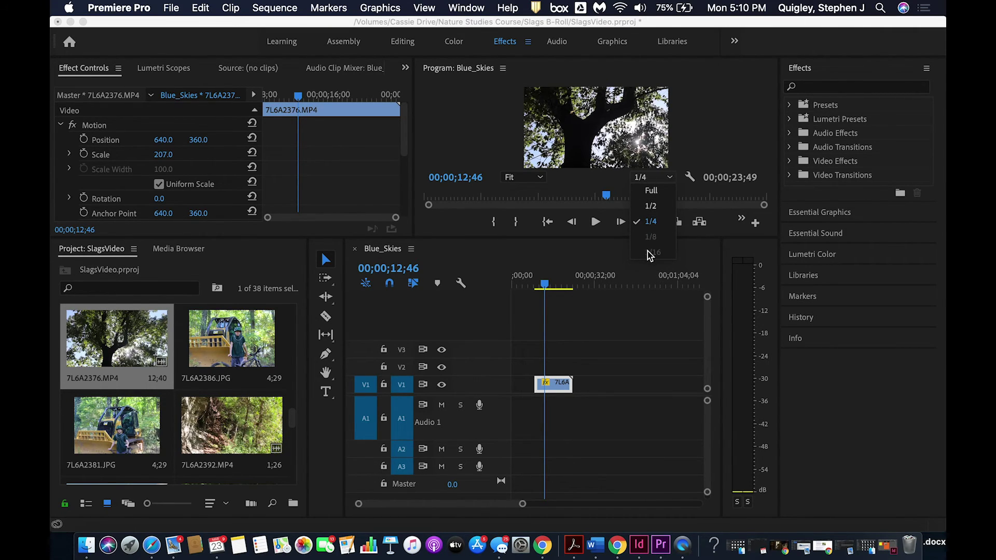
left_click(658, 182)
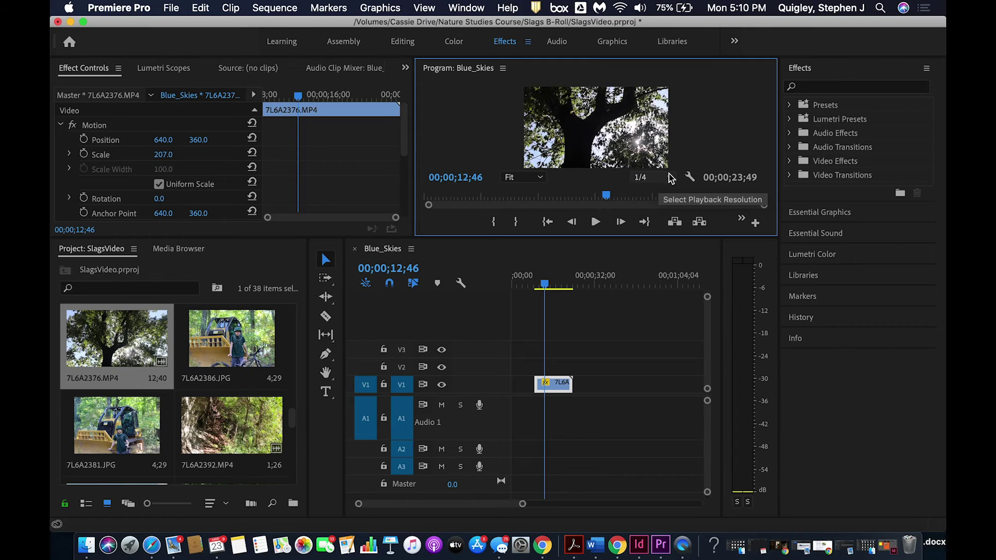
left_click(670, 178)
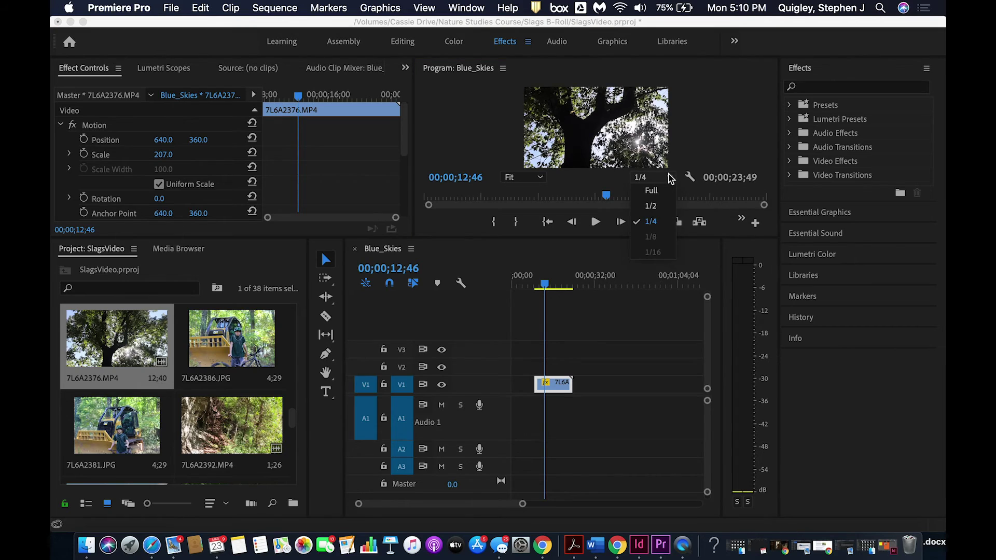
left_click(654, 223)
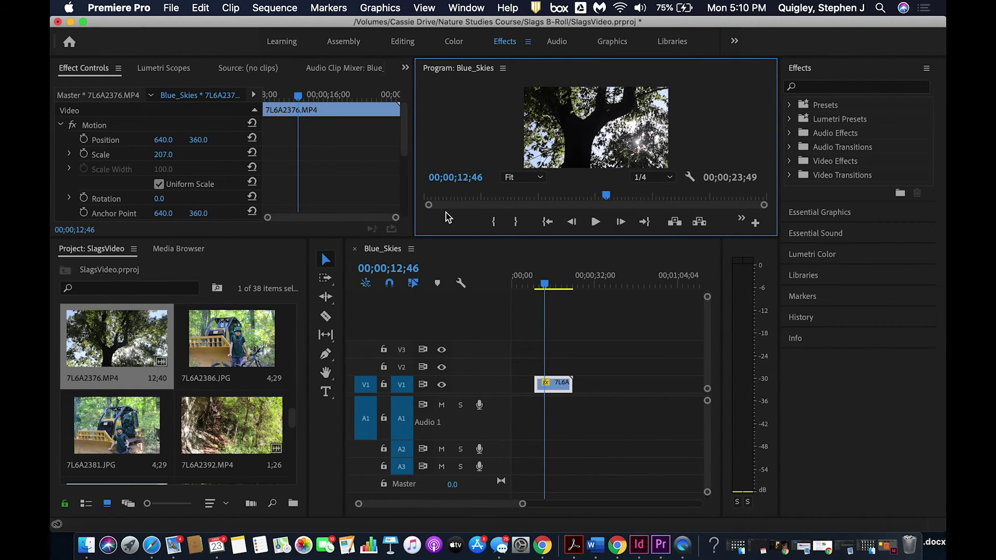
Enlarge the program preview and trim the start of the tree clip to 00;00;12;24
left_click_drag(280, 238, 292, 364)
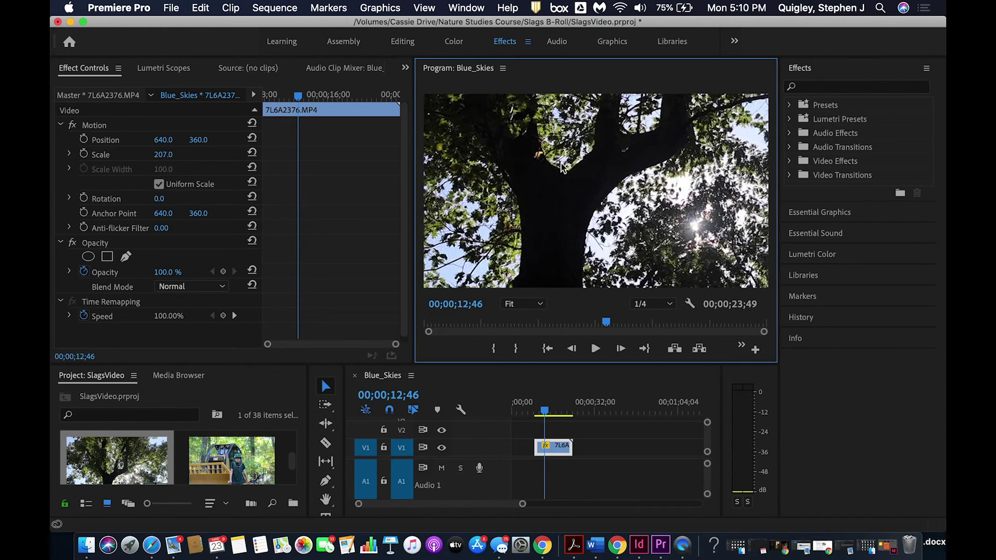
mouse_move(547, 410)
left_mouse_down()
mouse_move(570, 407)
mouse_move(555, 406)
left_mouse_up()
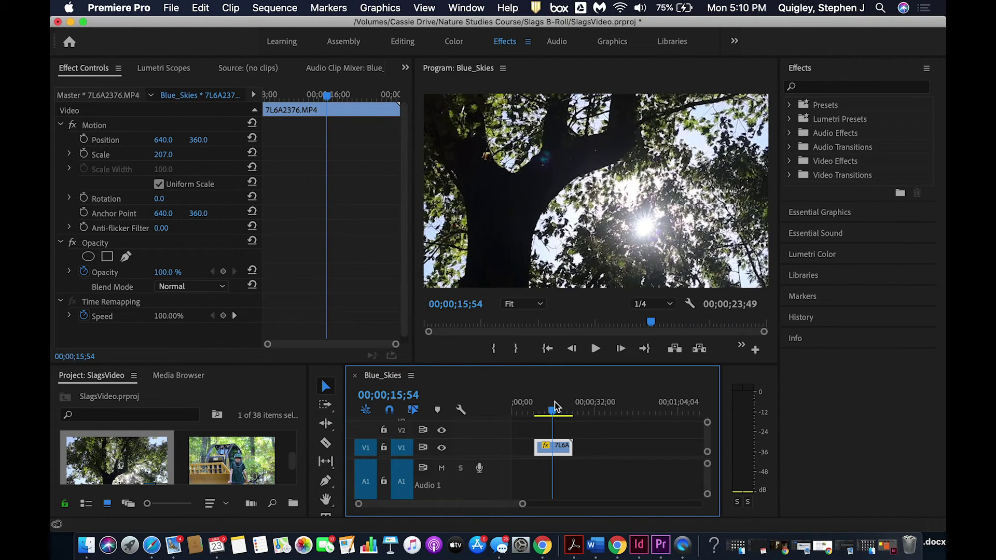
left_click_drag(552, 414, 543, 447)
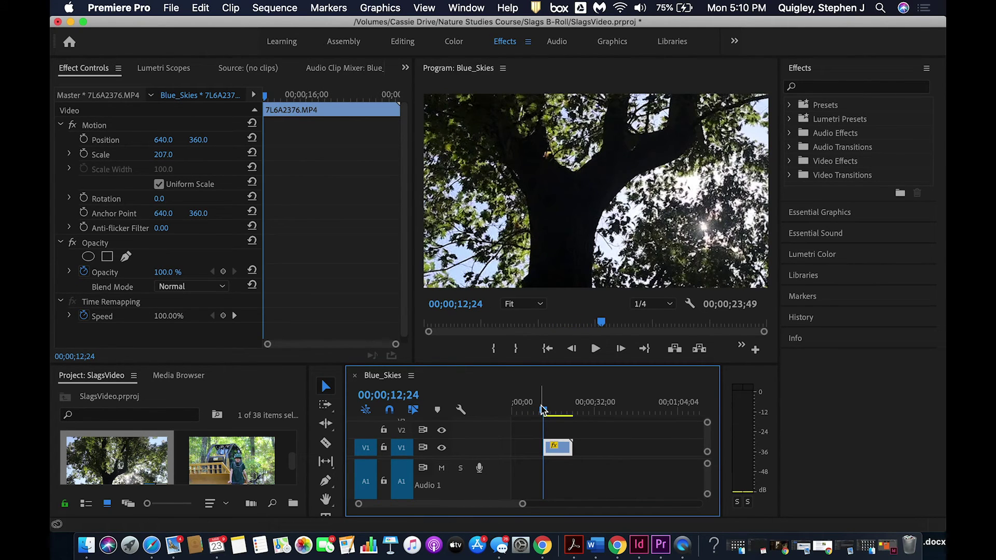
Place the photo 7L6A2386.JPG on track V2 directly after the end of the tree clip
mouse_move(543, 411)
left_mouse_down()
mouse_move(523, 413)
mouse_move(564, 408)
mouse_move(526, 408)
left_mouse_up()
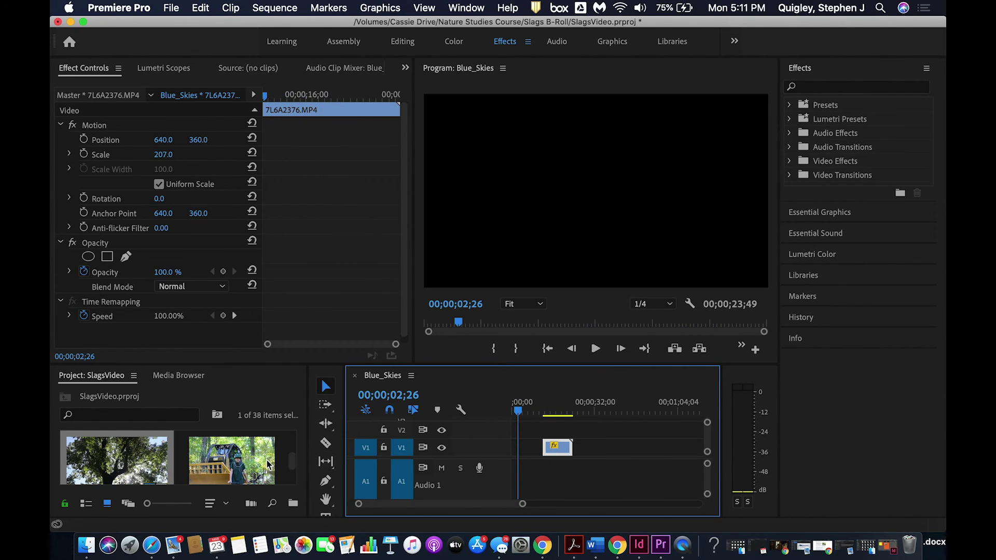
left_click_drag(269, 464, 340, 439)
left_click_drag(486, 414, 575, 430)
left_click_drag(523, 412, 579, 413)
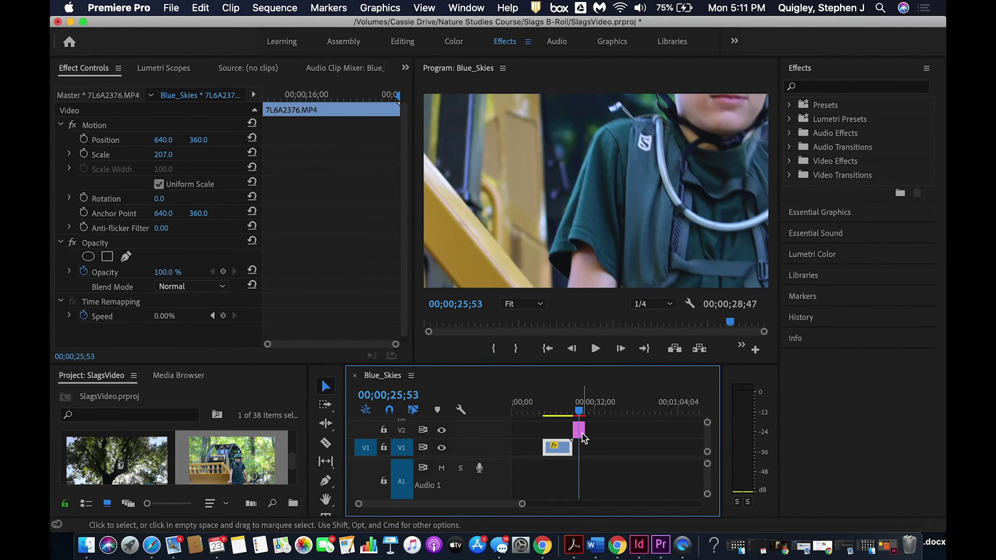
Scale the photo 7L6A2386.JPG to 21 and return the playhead to the tree clip at 00;00;21;50
left_click(578, 429)
left_click(166, 157)
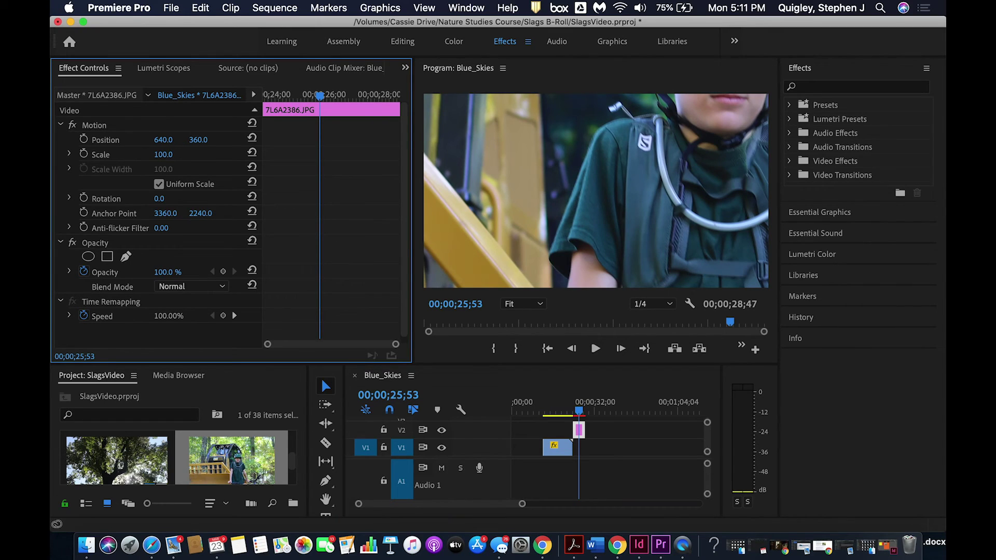
left_click(505, 45)
left_click_drag(165, 155, 132, 154)
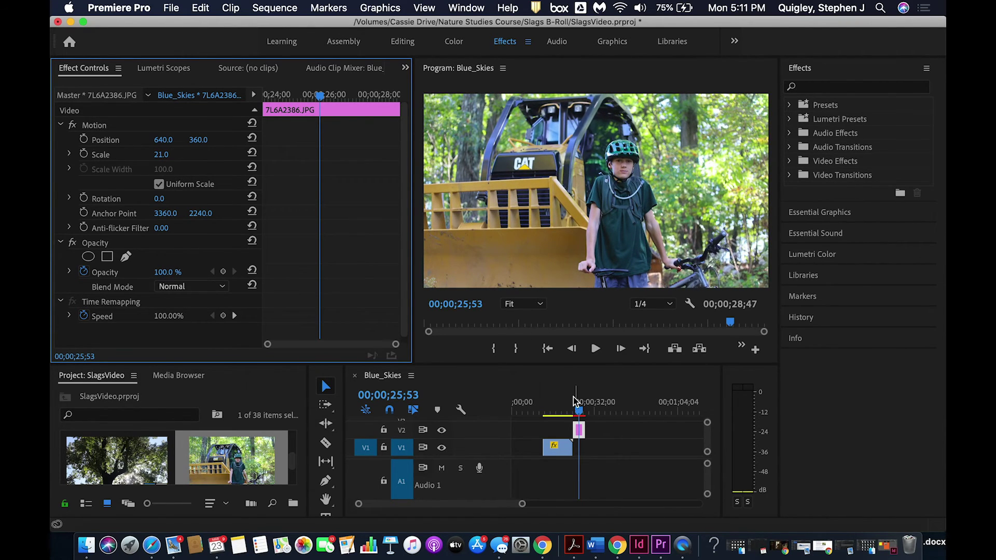
mouse_move(577, 415)
left_mouse_down()
mouse_move(539, 412)
mouse_move(579, 408)
mouse_move(567, 407)
left_mouse_up()
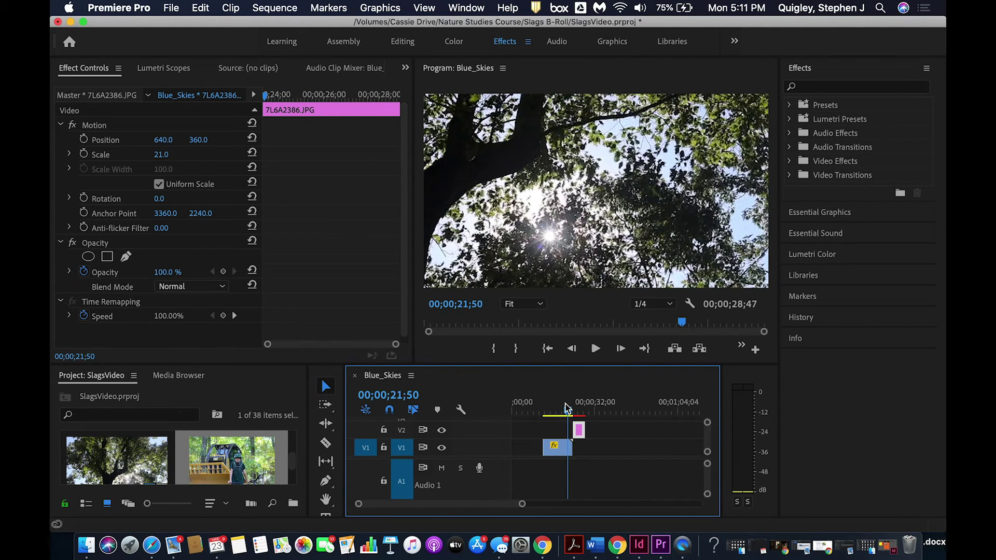
Extend the end of the photo 7L6A2386.JPG on track V2 to 00;00;34;27
mouse_move(566, 408)
left_mouse_down()
mouse_move(555, 411)
mouse_move(576, 410)
left_mouse_up()
left_click(562, 453)
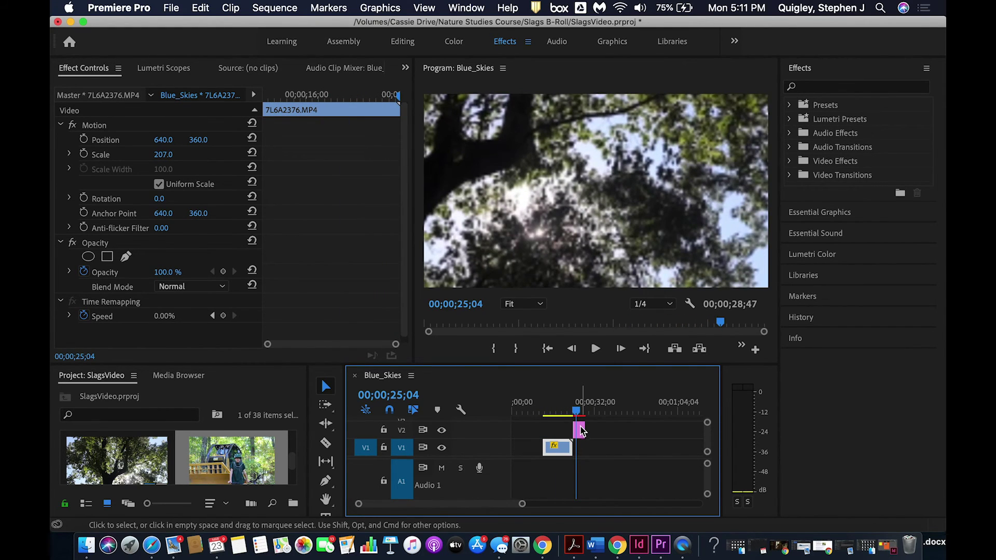
left_click(580, 430)
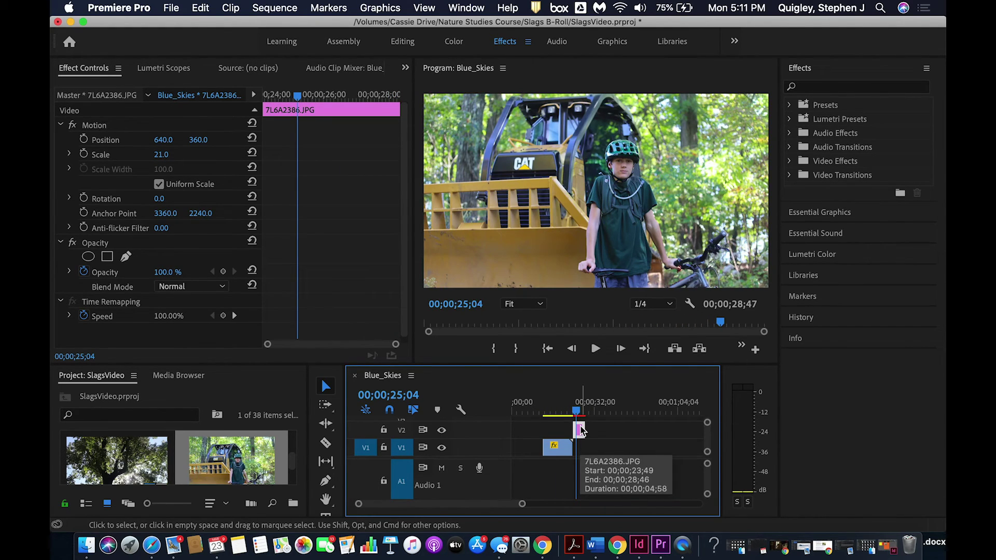
left_click(159, 155)
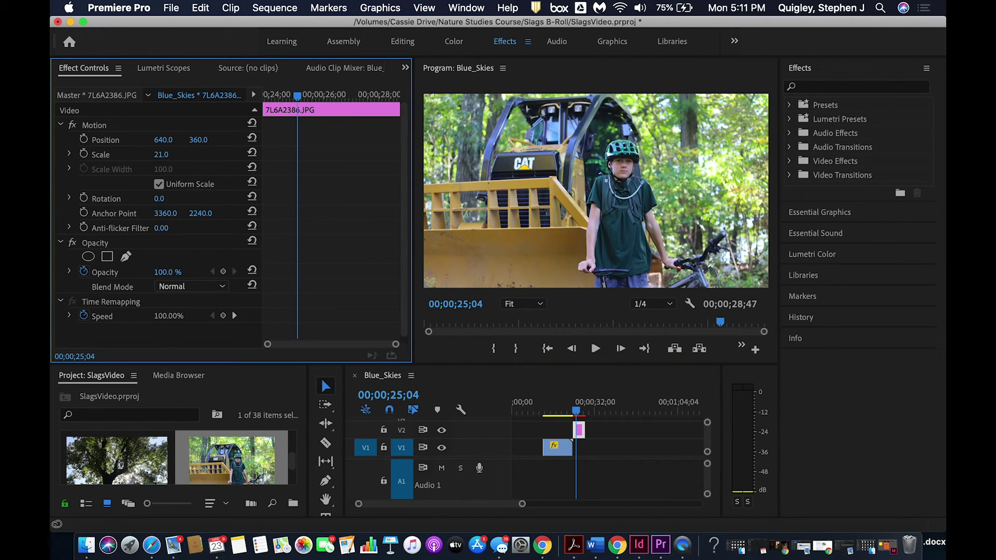
left_click(171, 155)
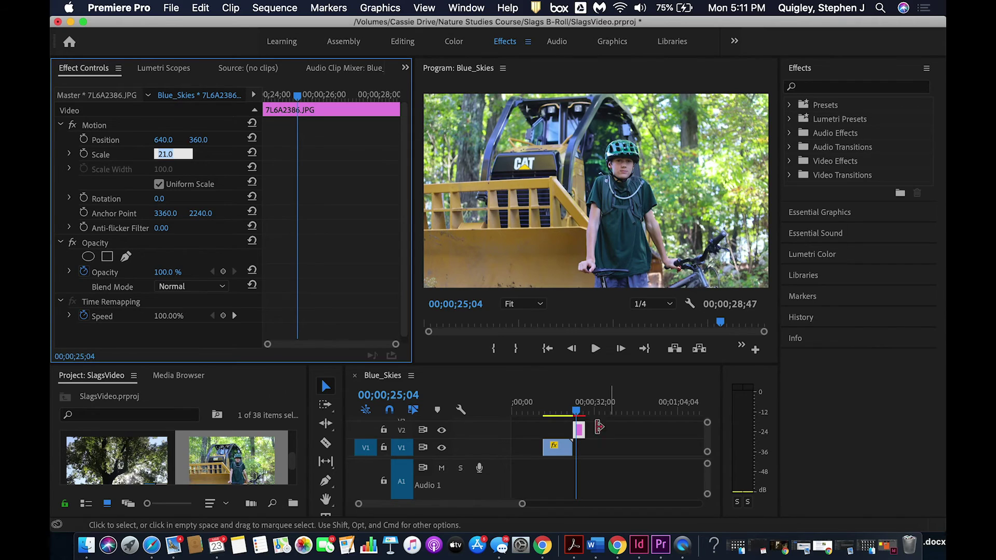
mouse_move(585, 430)
left_mouse_down()
mouse_move(597, 430)
mouse_move(580, 414)
mouse_move(590, 413)
mouse_move(576, 413)
left_mouse_up()
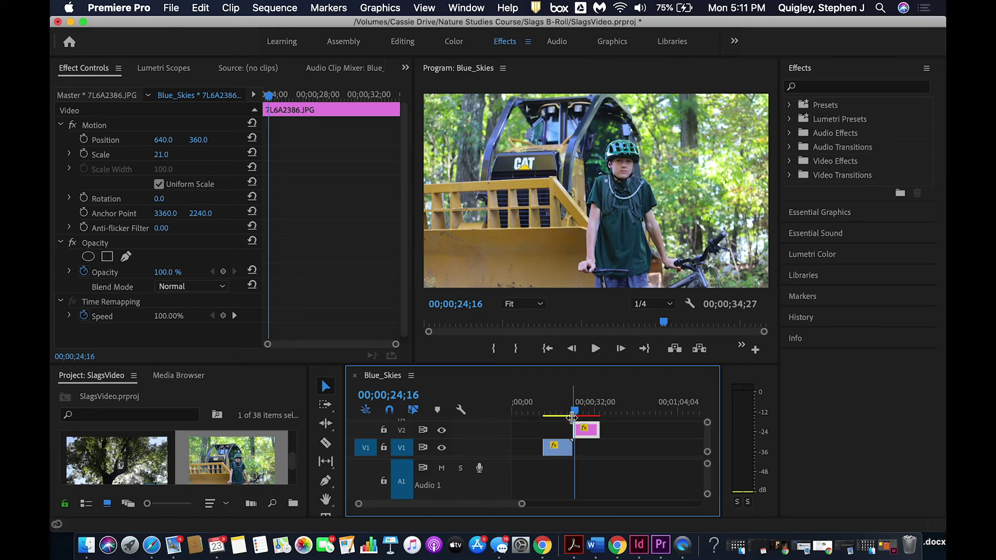
Turn on Scale and Position keyframing for the photo 7L6A2386.JPG at 00;00;24;16, near its start
left_click(572, 414)
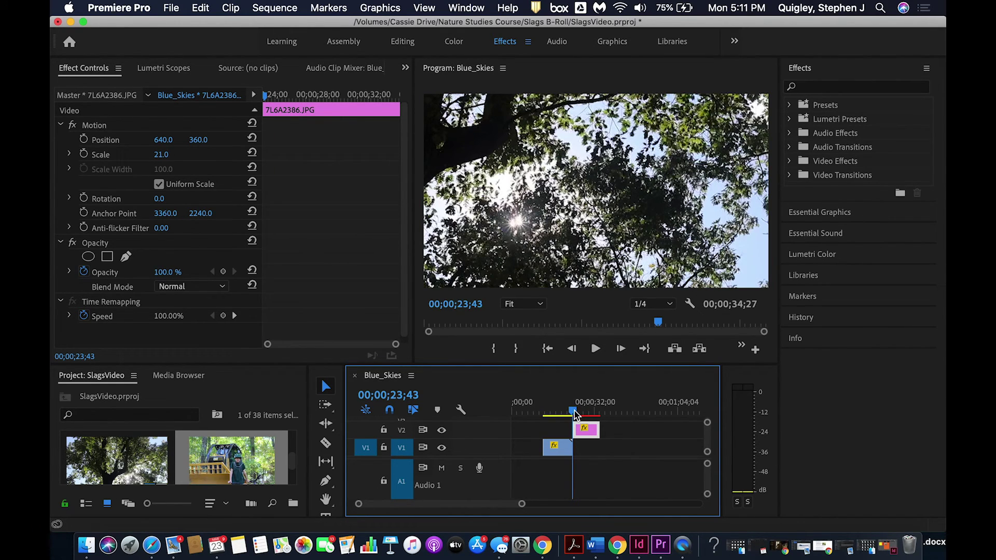
left_click(574, 413)
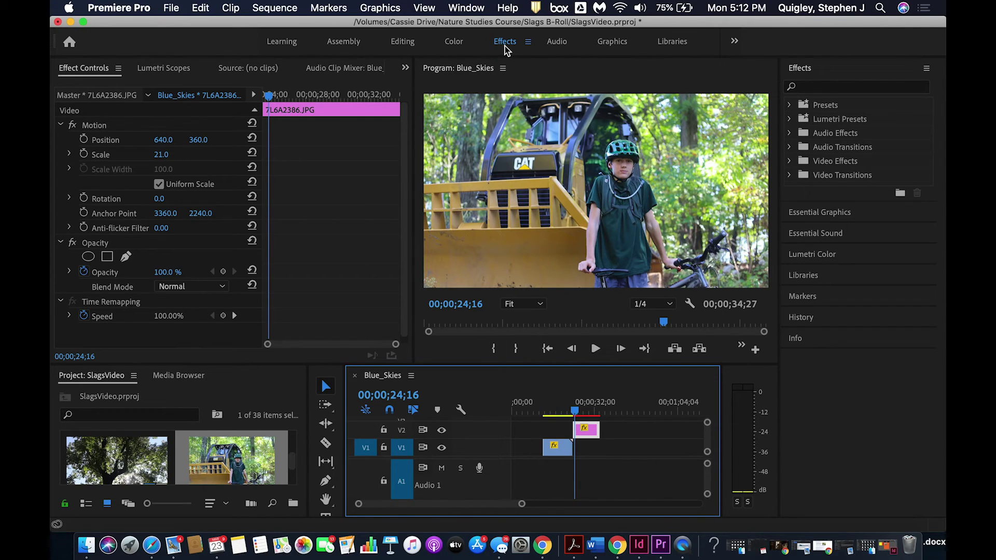
left_click(84, 154)
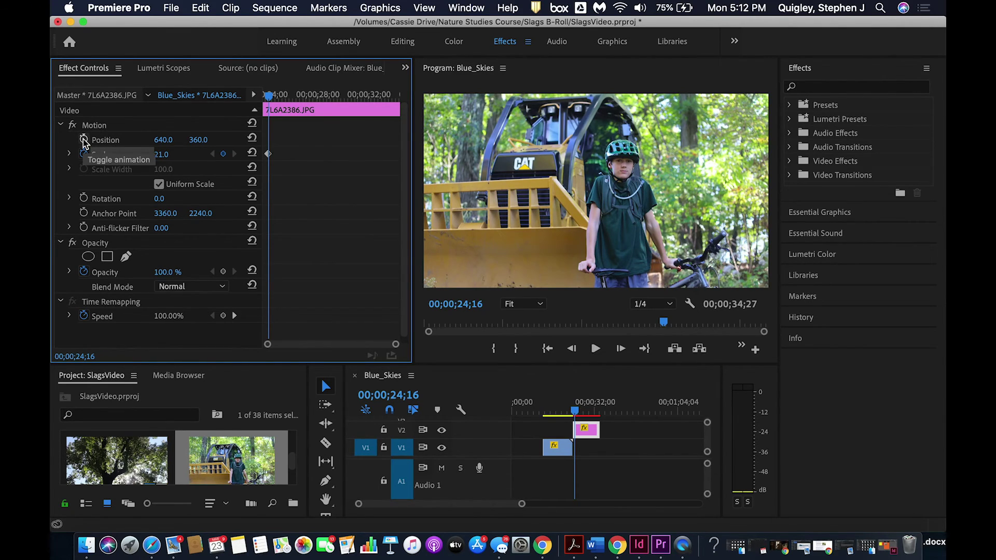
left_click(84, 140)
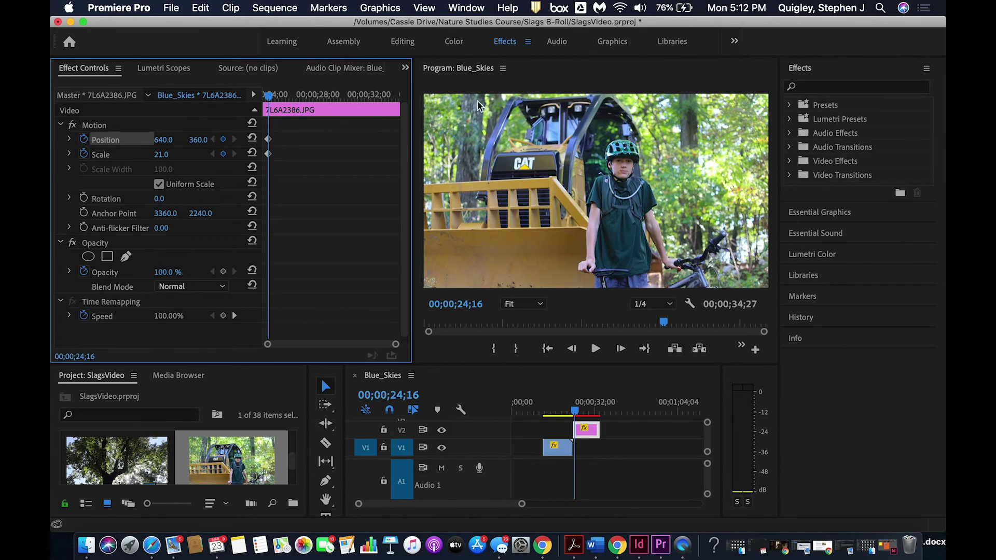
left_click(588, 429)
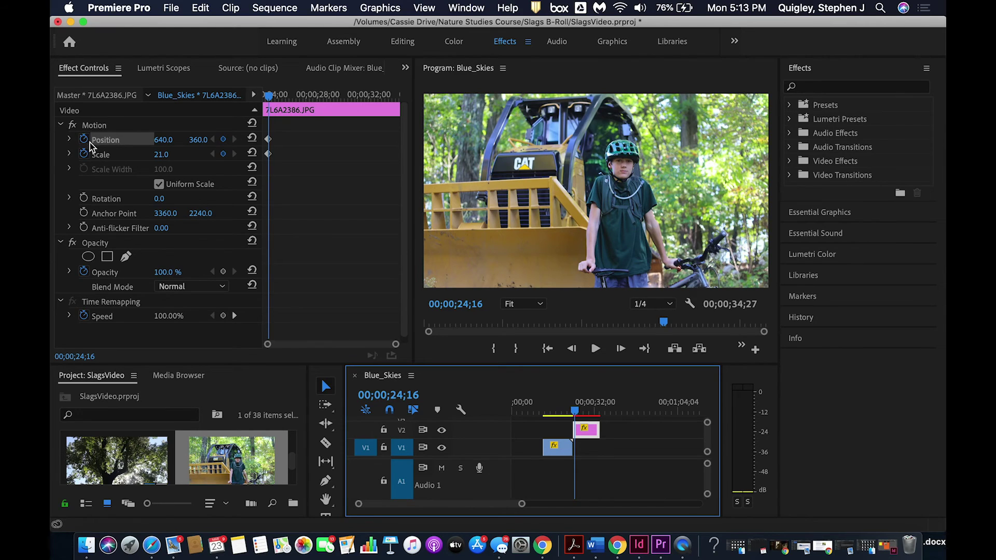
Animate a zoom onto the rider's face by keyframing Scale 118 and Position 253, 957 at 00;00;34;04
left_click_drag(269, 96, 397, 95)
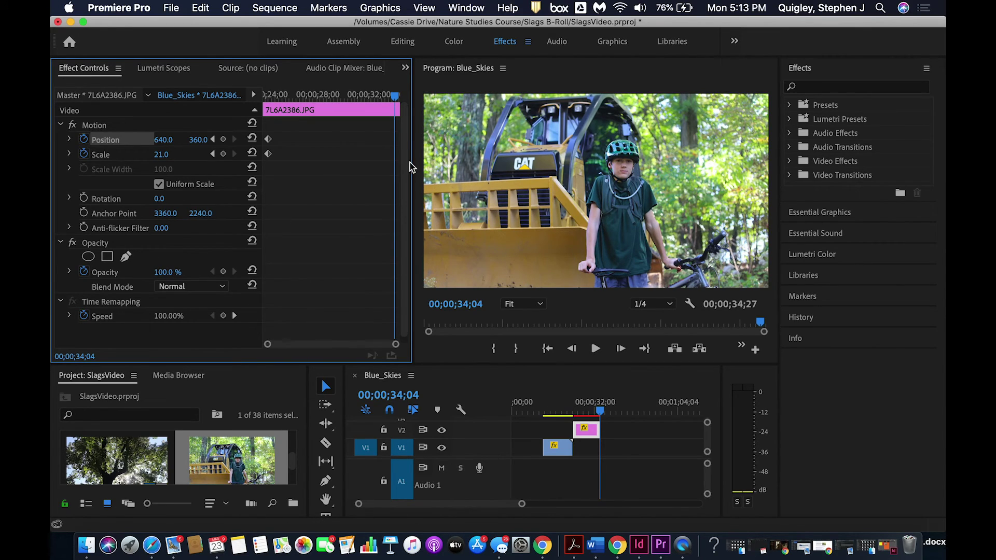
left_click(115, 155)
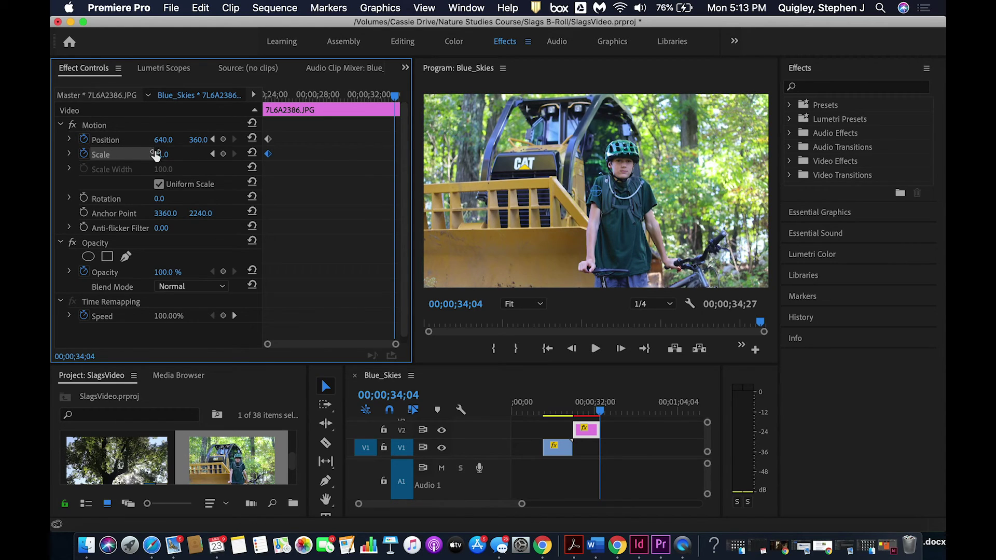
left_click_drag(158, 154, 186, 154)
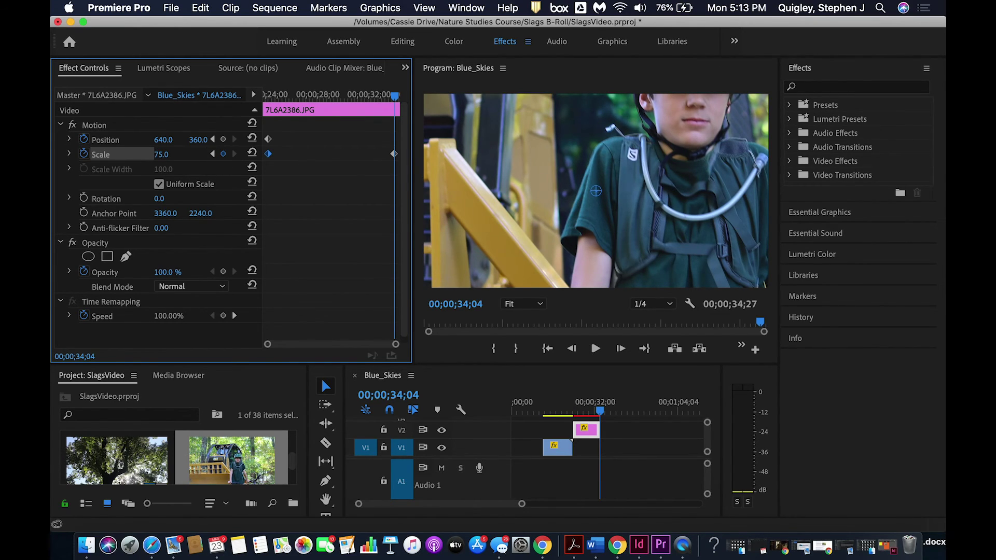
left_click_drag(162, 154, 68, 144)
left_click_drag(199, 140, 356, 140)
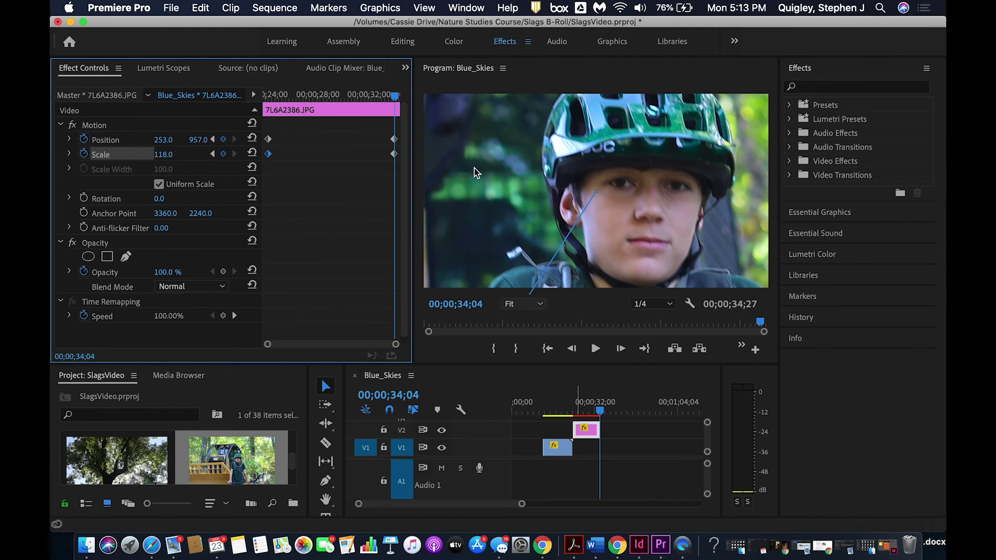
Play back the photo's zoom-in animation from the start of the clip
left_click_drag(393, 97, 253, 108)
left_click(596, 352)
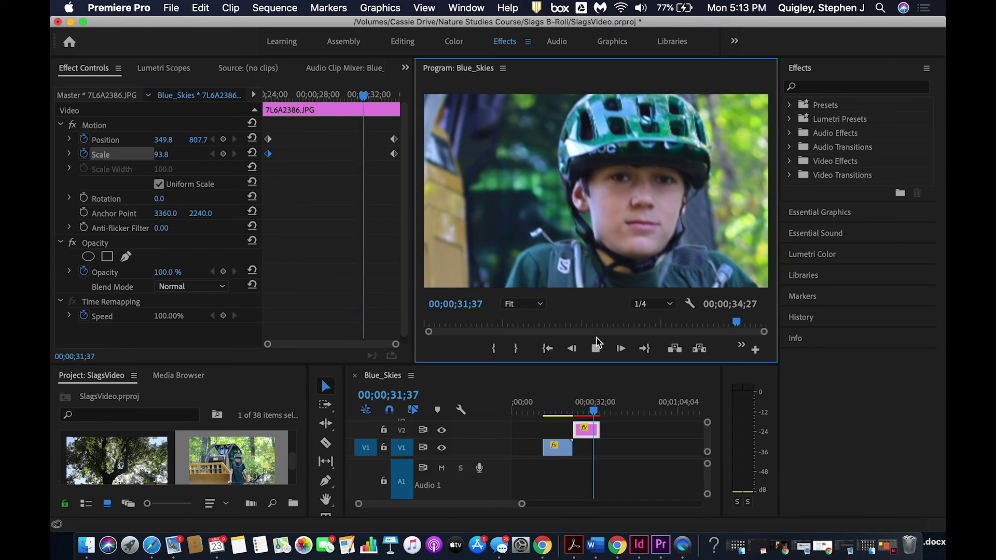
left_click(596, 346)
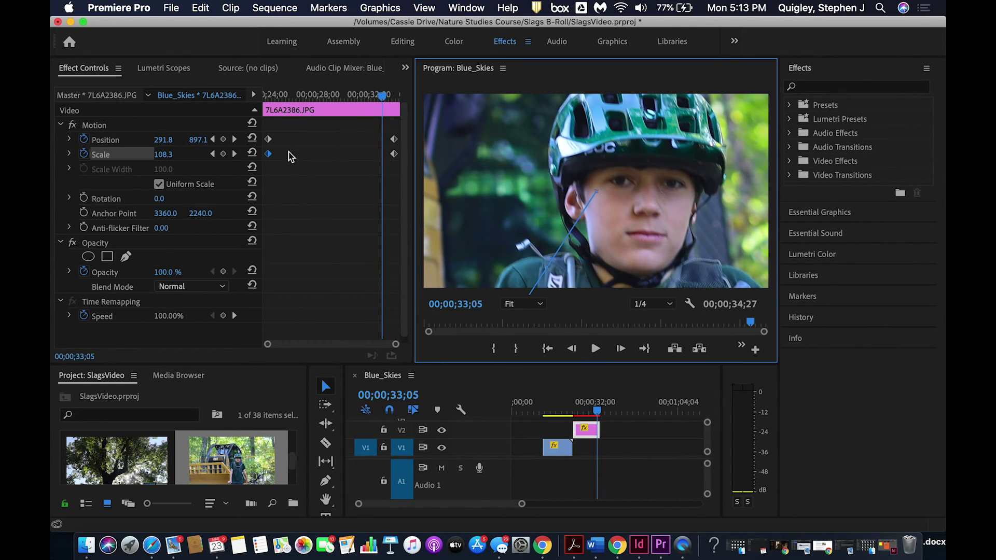
Move the photo's starting Position and Scale keyframes past the zoomed-in pair to the clip's end at 00;00;34;27
left_click(268, 138, "shift")
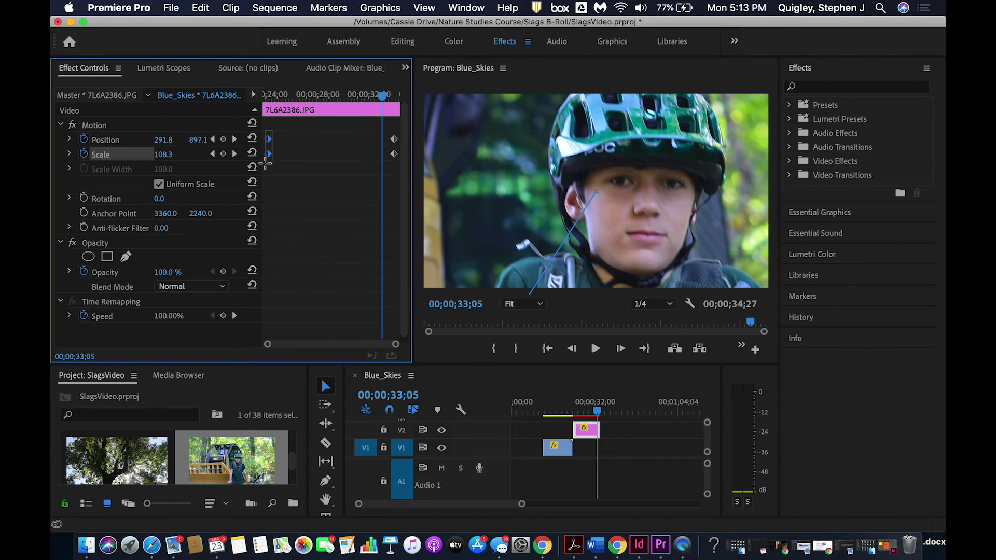
left_click_drag(268, 140, 409, 130)
key("equal")
key("equal")
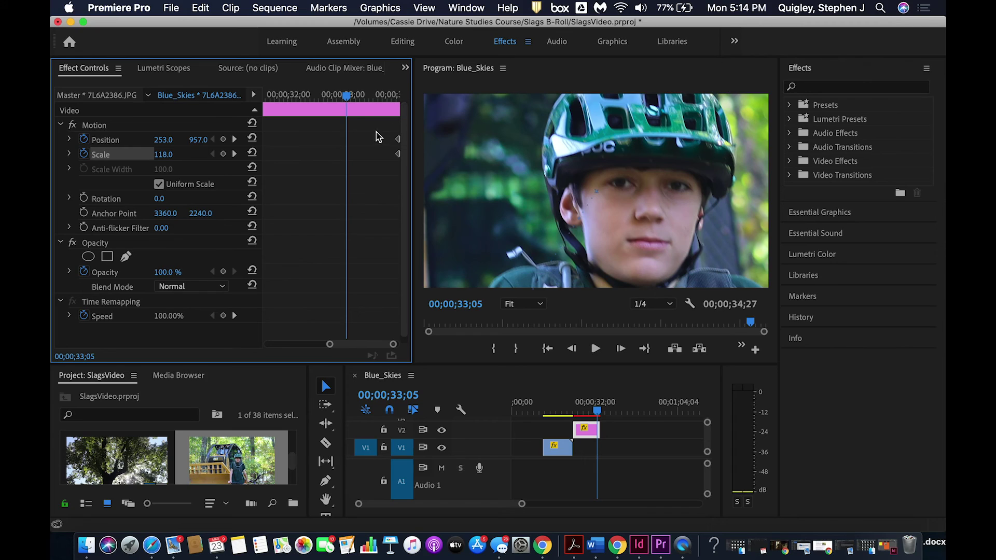
left_click(388, 95)
key("End")
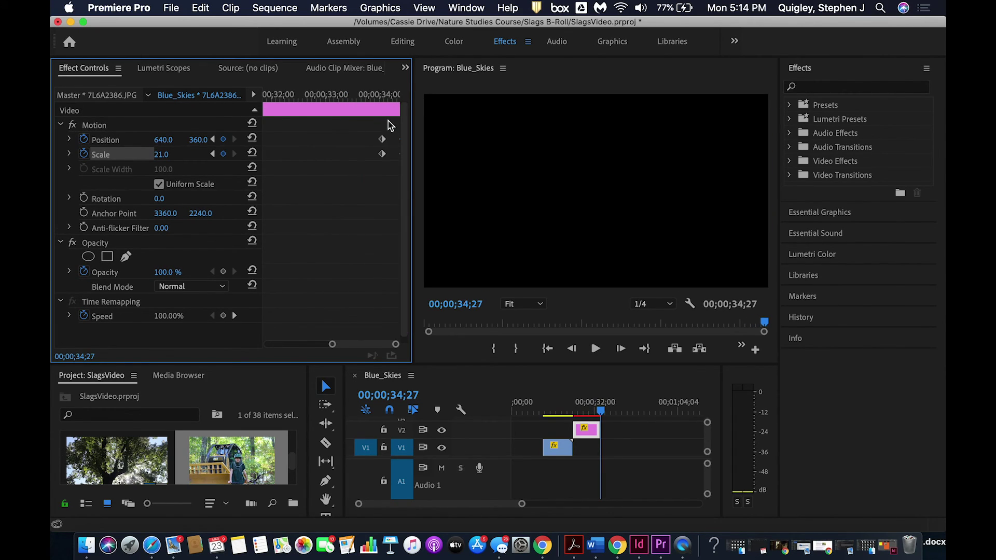
Move the zoomed-in Position and Scale keyframes to the start of the photo clip, making the animation a zoom-out
left_click_drag(382, 145, 251, 158)
left_click_drag(333, 346, 314, 337)
left_click(375, 165)
left_click_drag(375, 165, 246, 149)
Play back the photo's zoom-out from its start and return the playhead to 00;00;08;54, before the tree clip
left_click_drag(598, 407, 571, 408)
key("space")
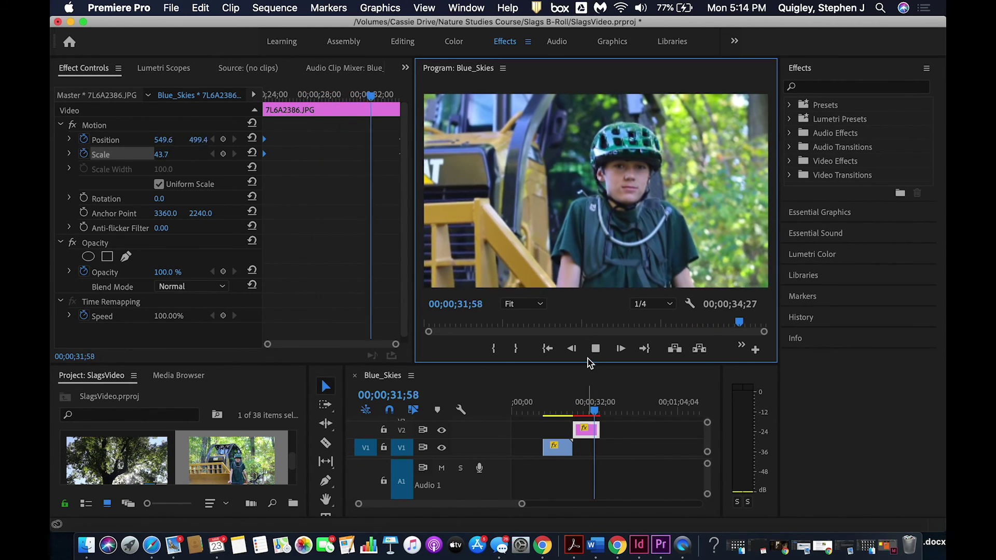
double_click(591, 430)
left_click_drag(590, 412, 537, 404)
left_click(565, 447)
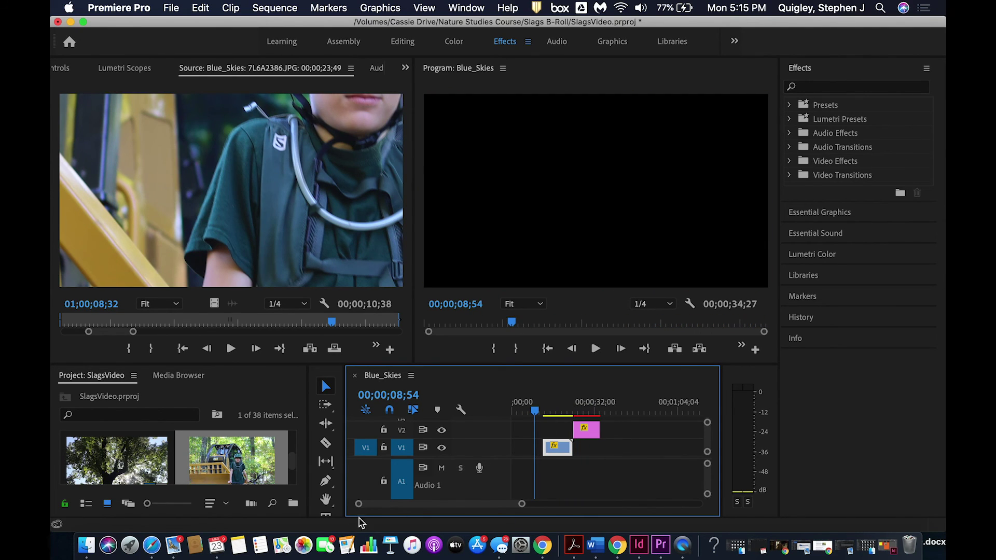
Place Blue_Skies.mp3 from the project files on audio track A2 at the start of the sequence
scroll(232, 471, "down", 2)
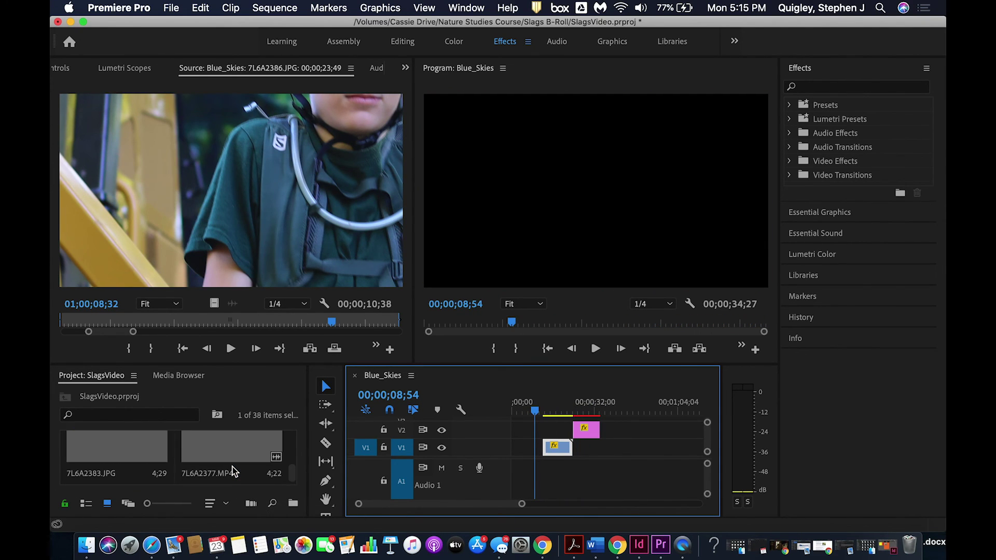
scroll(232, 471, "down", 1)
scroll(233, 470, "down", 1)
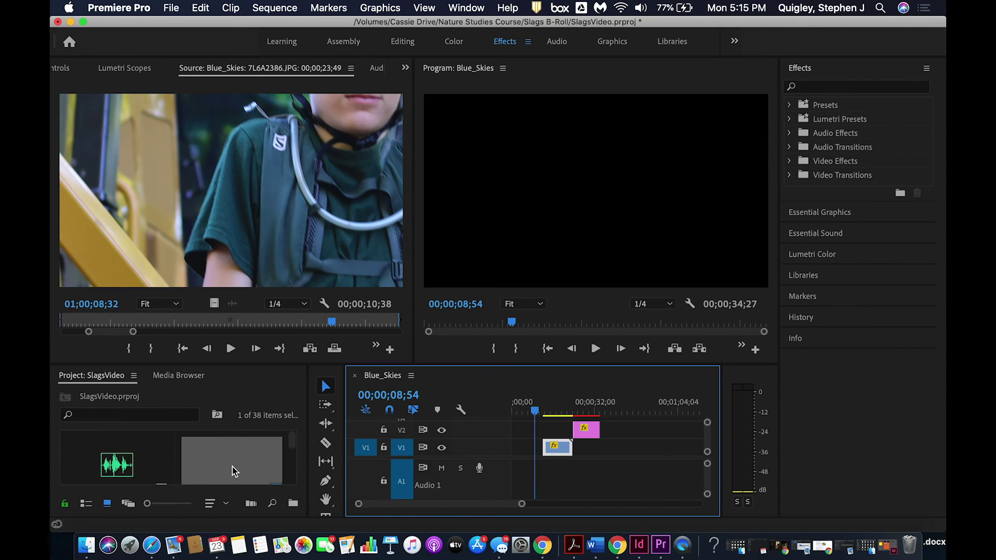
left_click(139, 458)
left_click_drag(325, 424, 591, 504)
key("shift+minus")
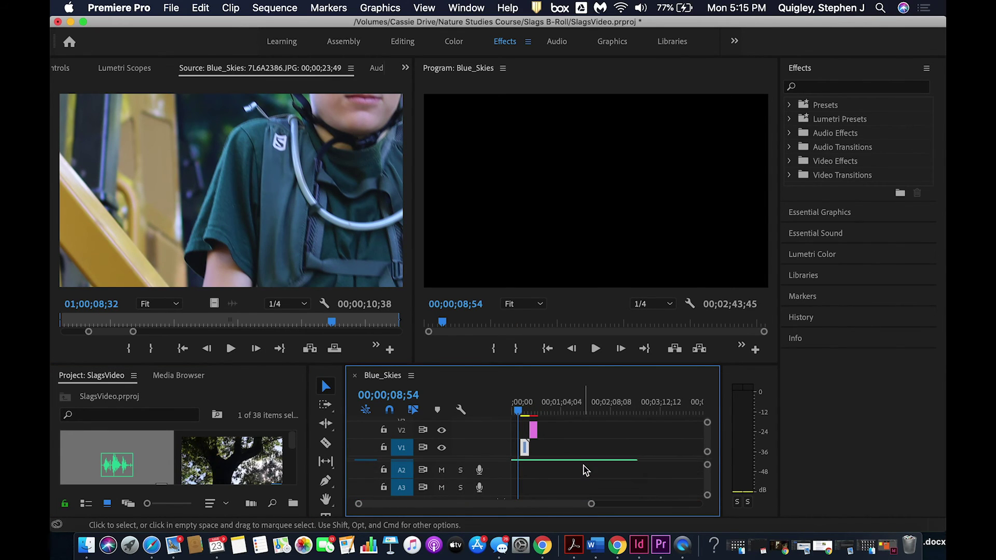
mouse_move(585, 470)
left_mouse_down()
mouse_move(591, 489)
mouse_move(583, 475)
left_mouse_up()
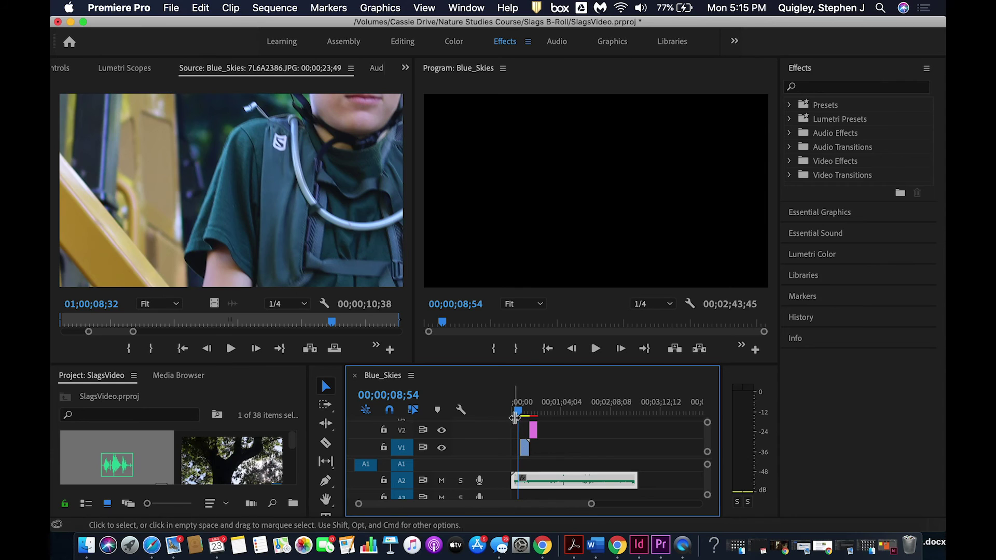
Listen to a short part of the music around 00;00;46;44 and return the playhead to 00;00;23;29
left_click_drag(520, 413, 547, 413)
left_click(595, 349)
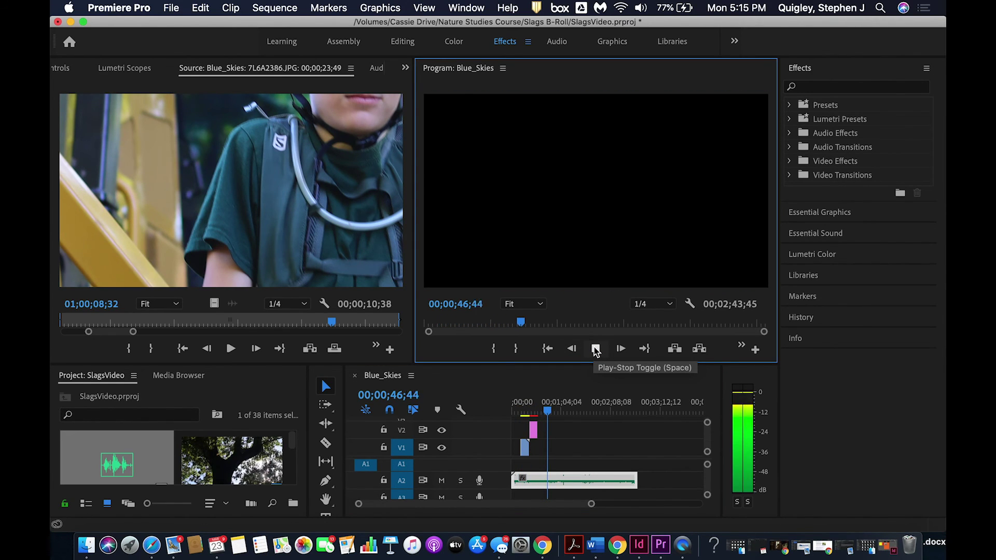
left_click(595, 350)
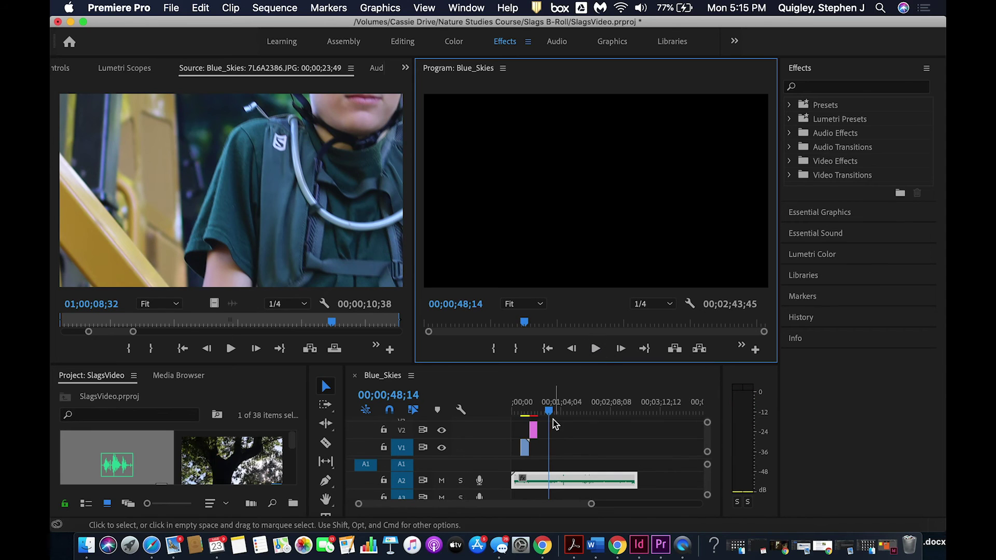
left_click_drag(549, 413, 529, 414)
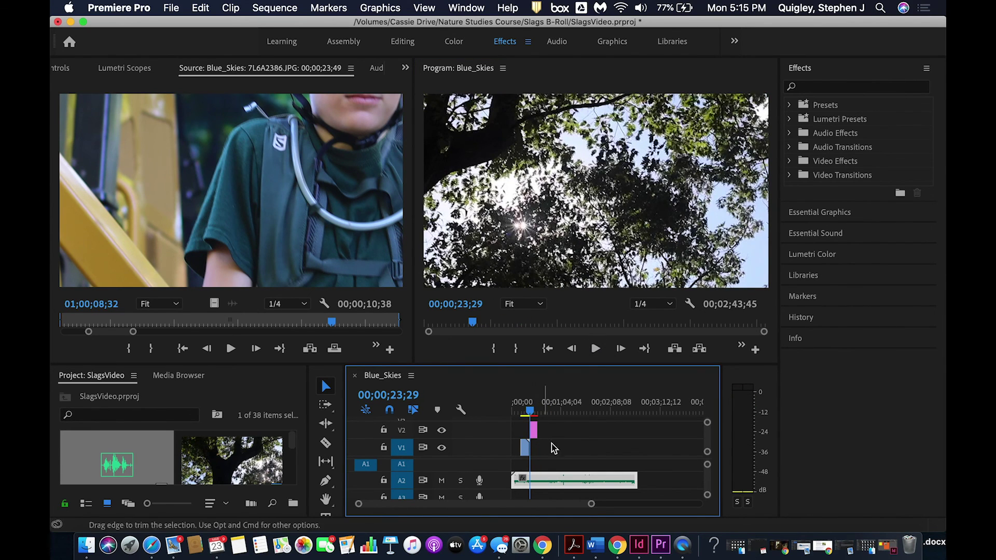
Enlarge the timeline and lower the volume of Blue_Skies.mp3 on track A2 to about -6.49 dB
left_click_drag(592, 504, 534, 506)
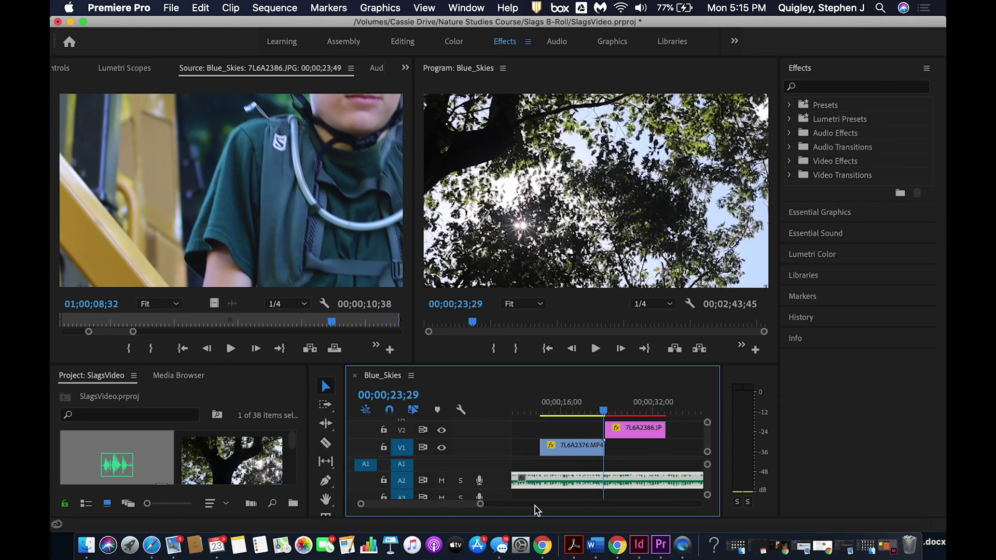
scroll(481, 458, "right", 2)
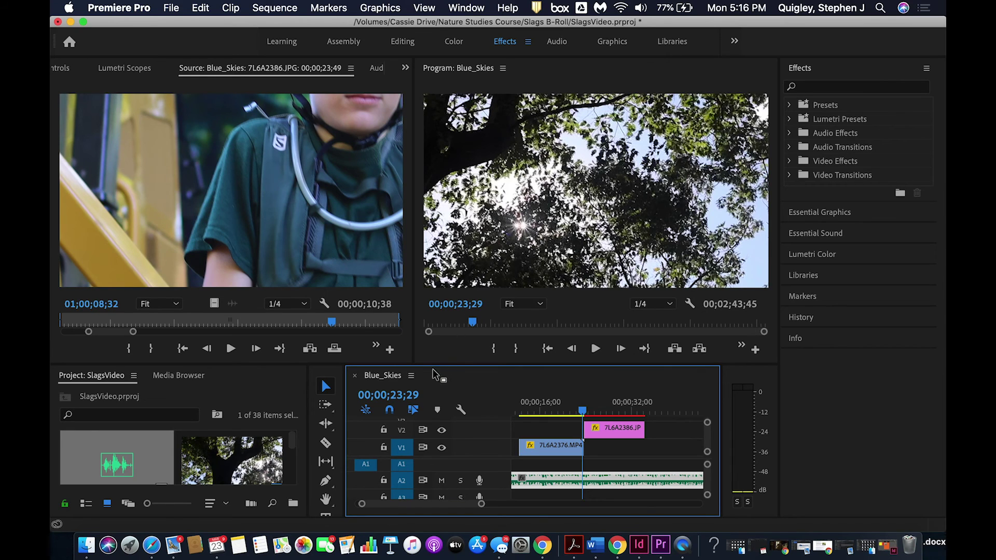
left_click_drag(437, 365, 437, 247)
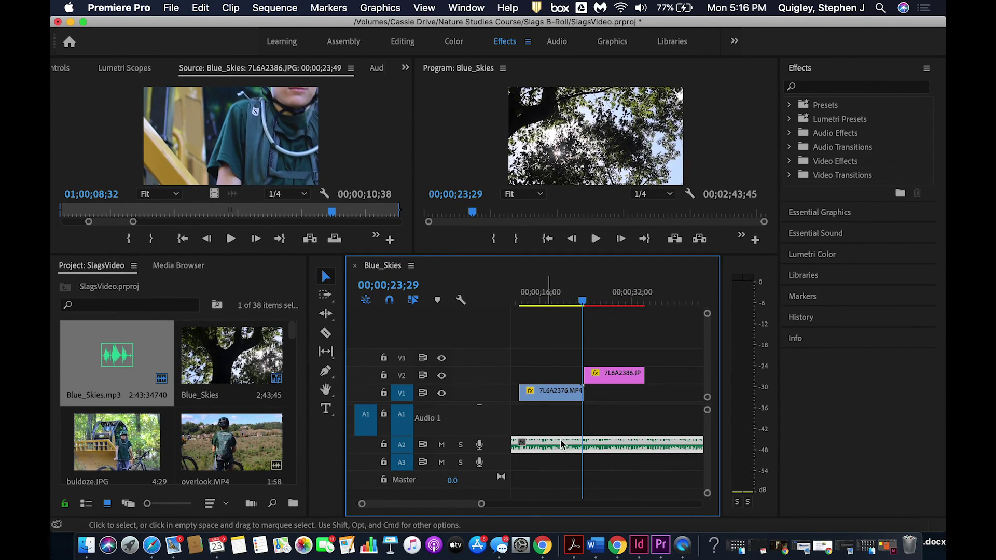
left_click_drag(498, 454, 553, 447)
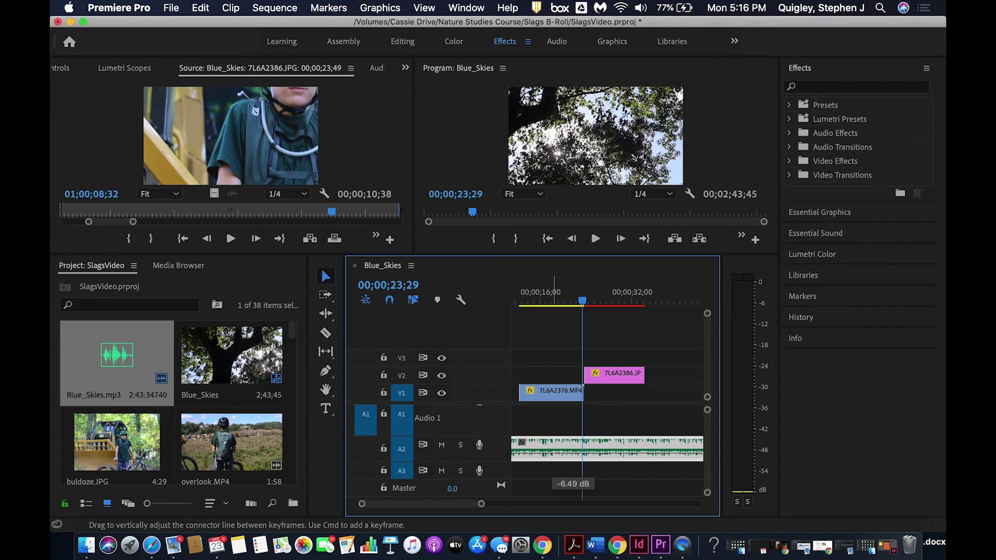
left_click_drag(554, 447, 554, 447)
Return the playhead to the start of the Blue_Skies sequence at 00;00;00;00
left_click_drag(582, 301, 501, 299)
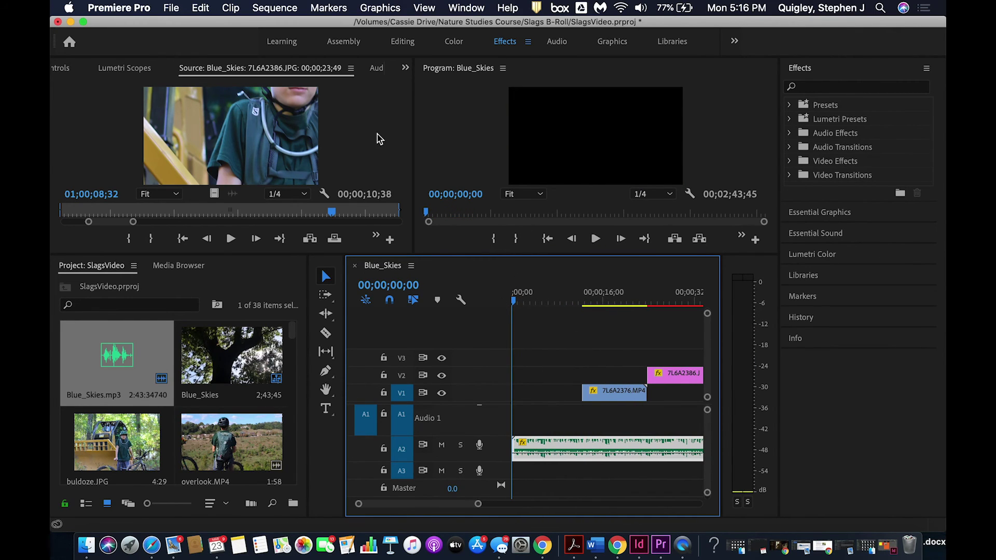
left_click(171, 8)
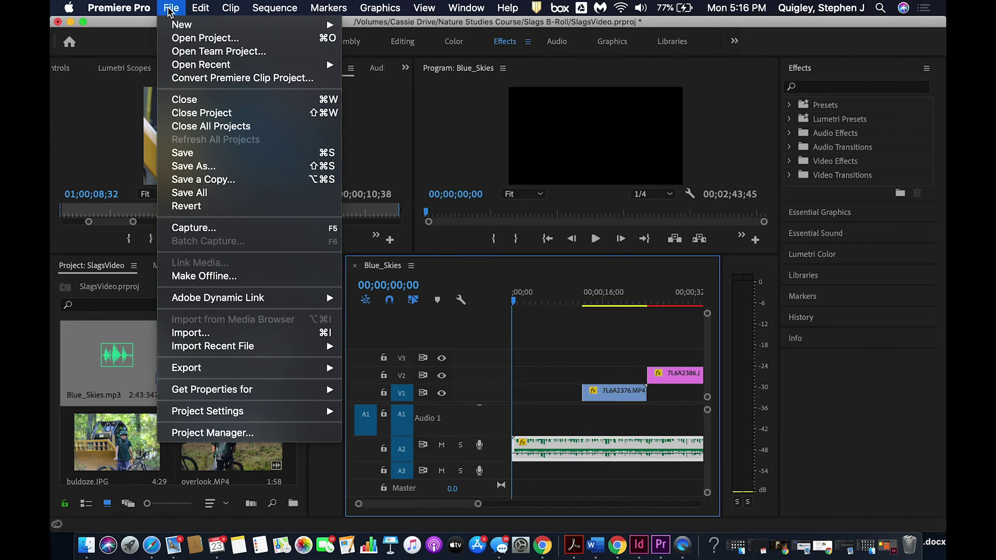
left_click(170, 11)
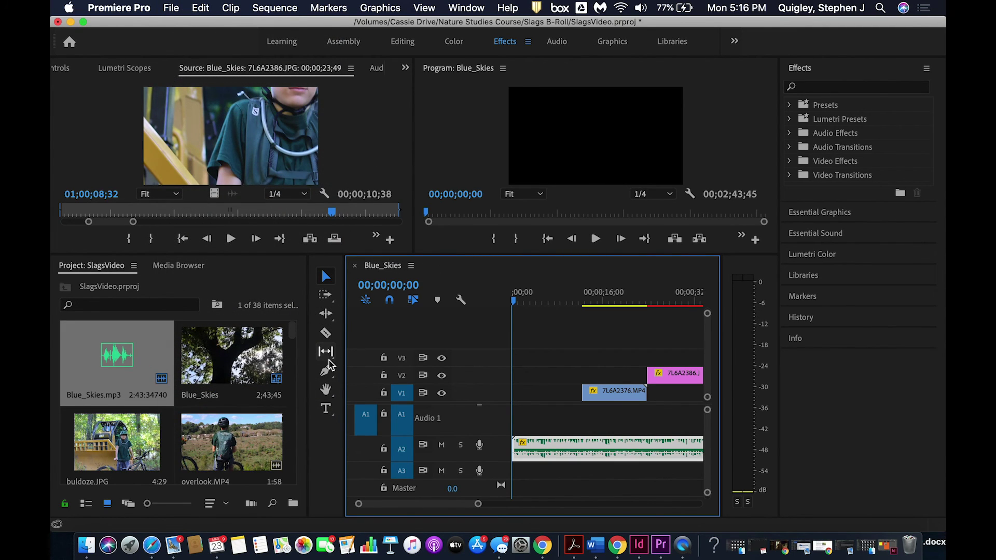
Add a text title reading "Title: The Slags" over the black frame at the start of the sequence
left_click(326, 409)
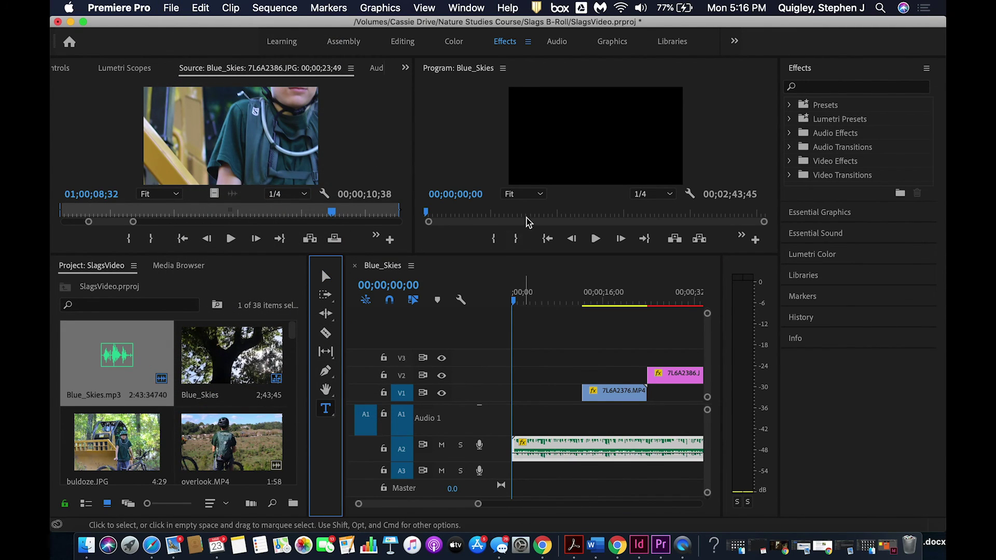
left_click_drag(519, 99, 668, 168)
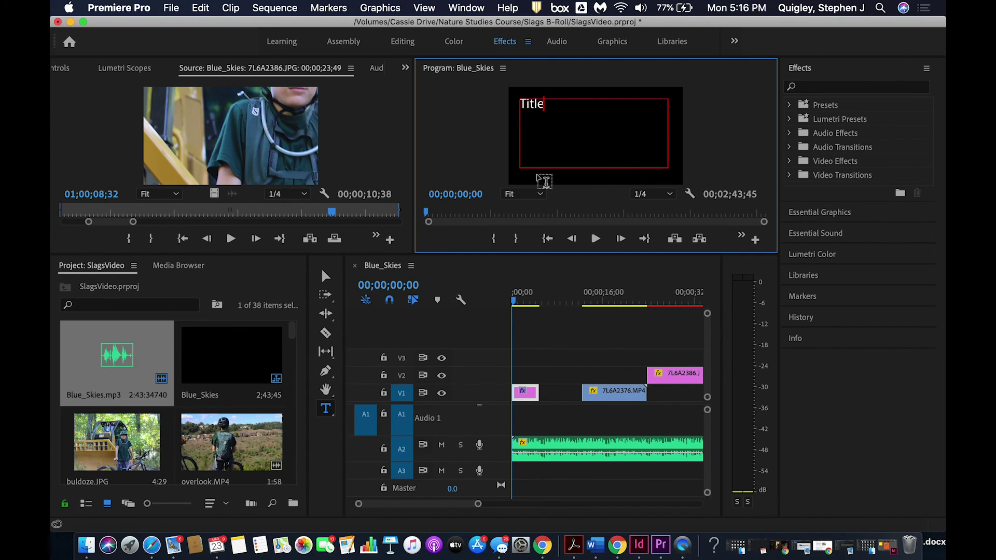
key("Return")
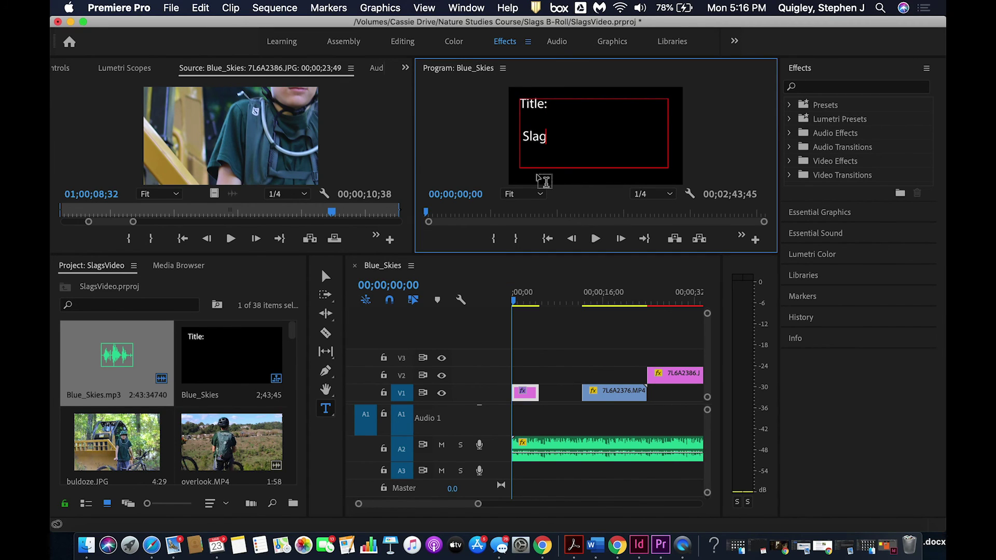
left_click(530, 135)
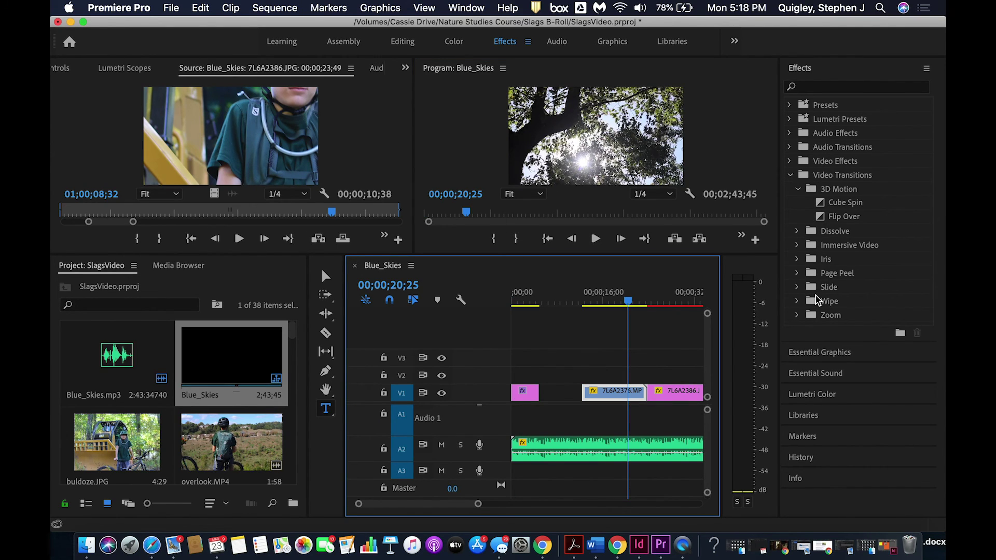
Apply a Dip to Black transition between the tree clip and the 7L6A2386.JPG photo on V1, and play it back
left_click(797, 231)
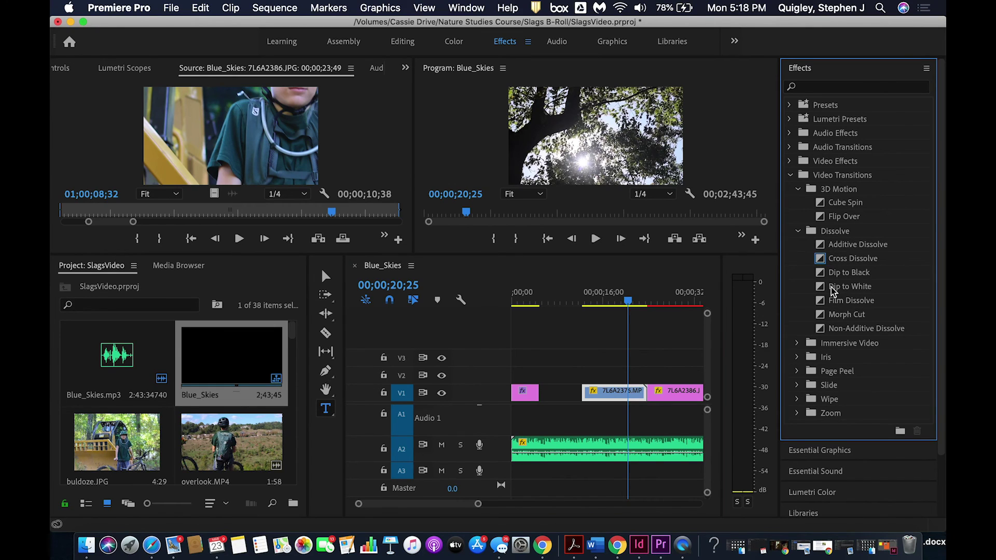
left_click_drag(832, 273, 647, 396)
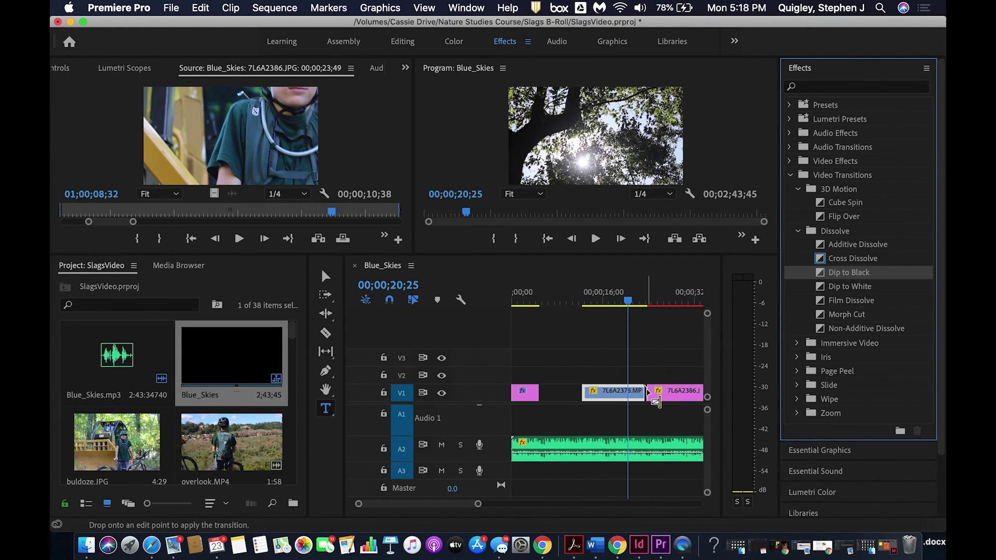
left_click(596, 241)
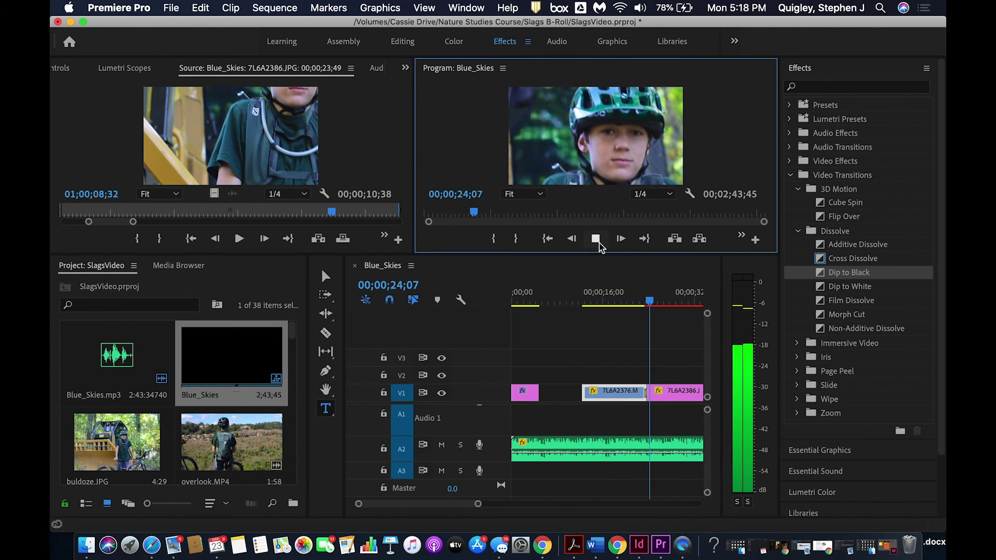
left_click(597, 242)
left_click(596, 239)
left_click(596, 239)
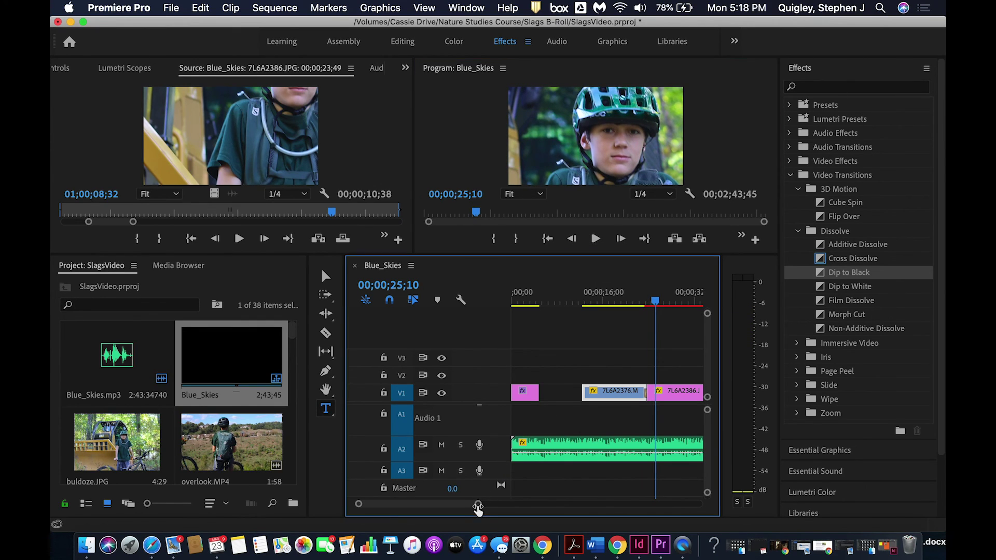
Place GX010371.MP4 from the project files on track V2 above the photo
left_click_drag(477, 503, 514, 505)
scroll(163, 413, "down", 5)
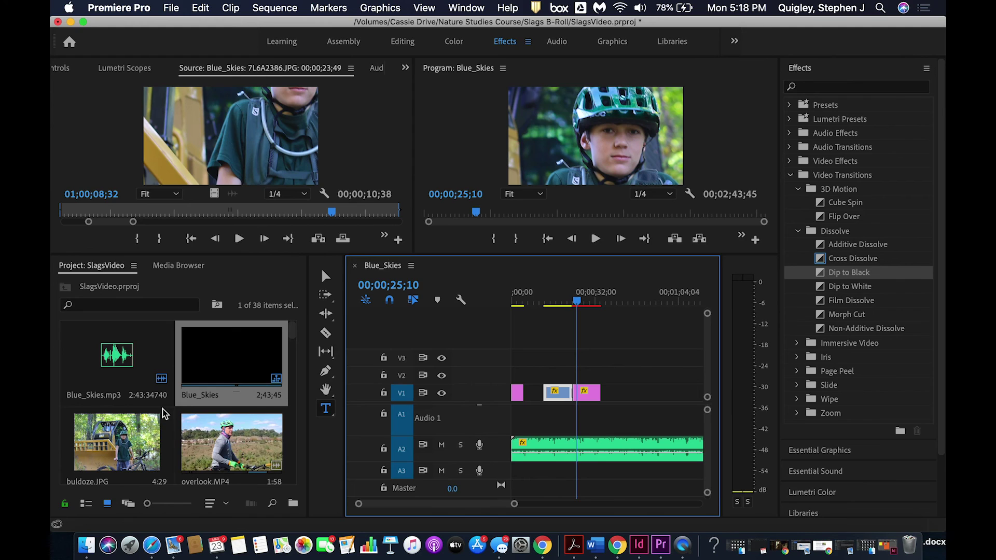
scroll(163, 413, "down", 3)
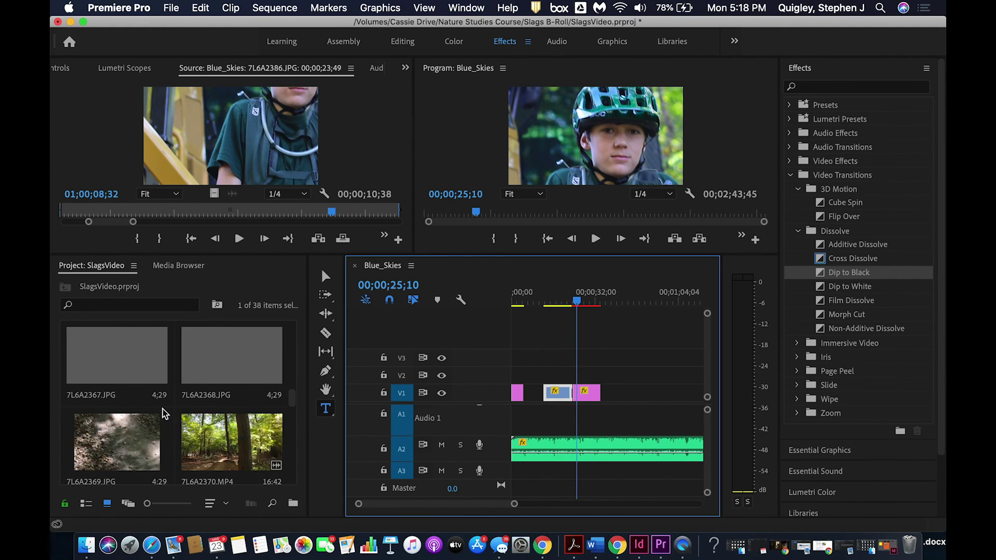
left_click_drag(120, 371, 553, 358)
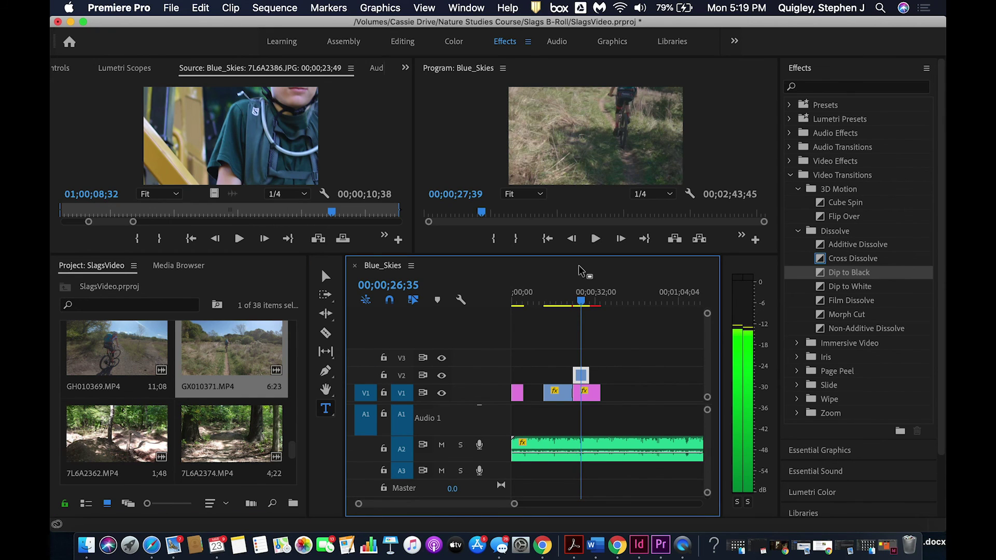
Compare the overlay clip on V2 with the photo beneath it, ending with the overlay selected and the playhead at 00;00;27;07
left_click(582, 301)
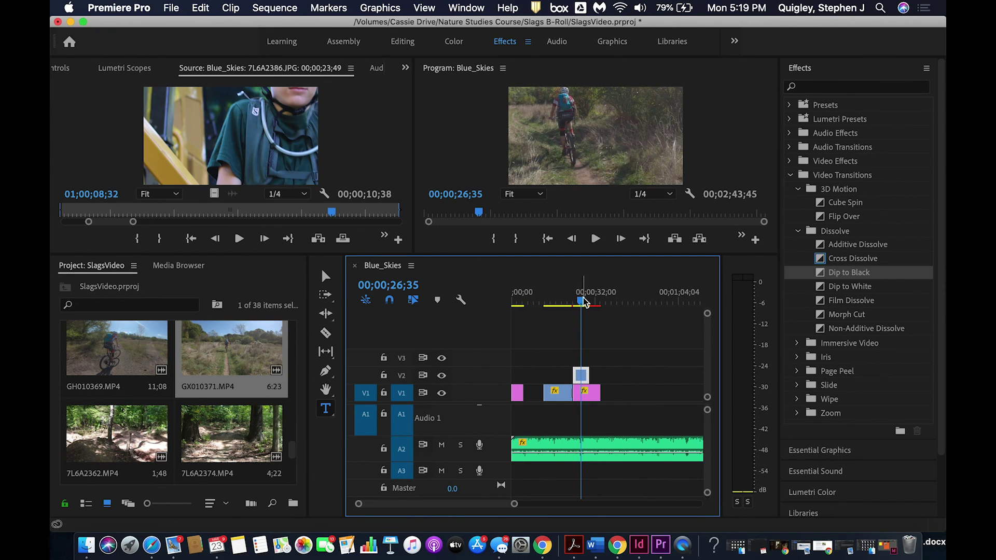
left_click(592, 300)
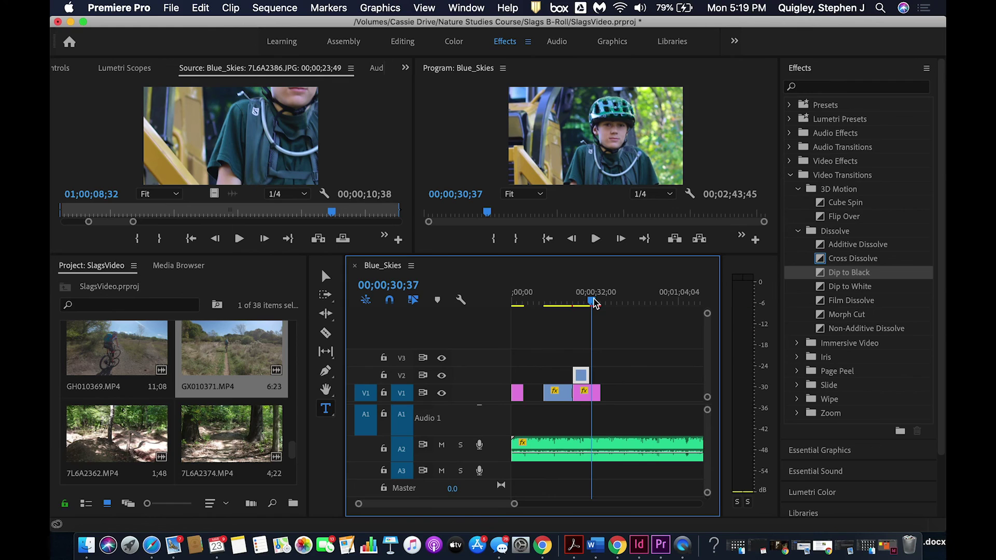
left_click(596, 394)
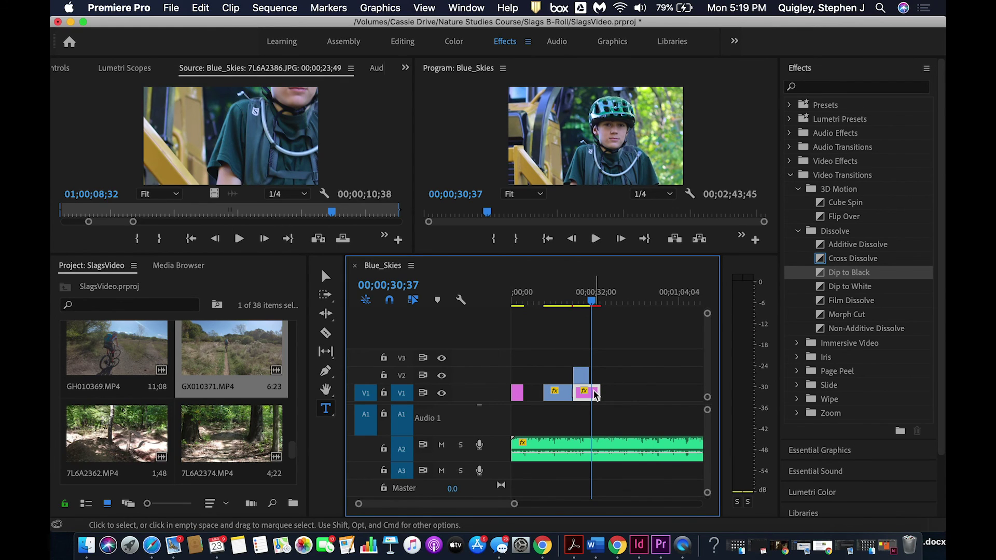
left_click(585, 305)
left_click(581, 377)
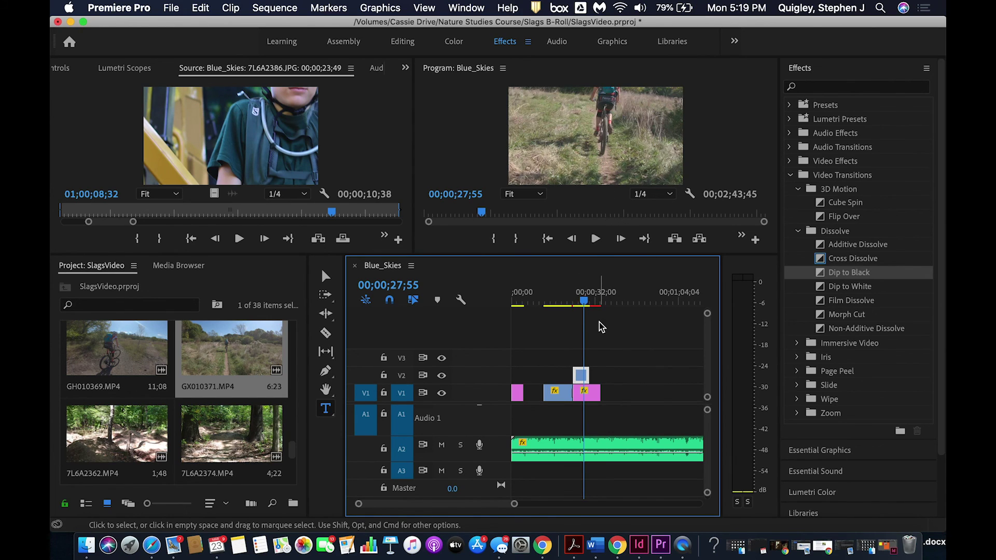
left_click_drag(584, 301, 582, 305)
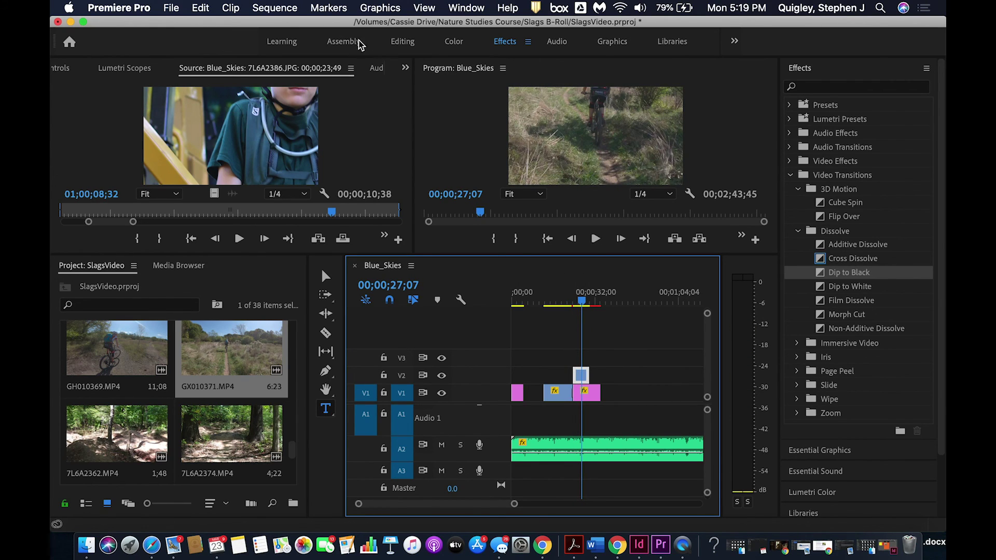
Switch to the Editing workspace, lower the opacity of GX010371.MP4 to 67% at 00;00;27;07, and preview the blend
left_click(402, 43)
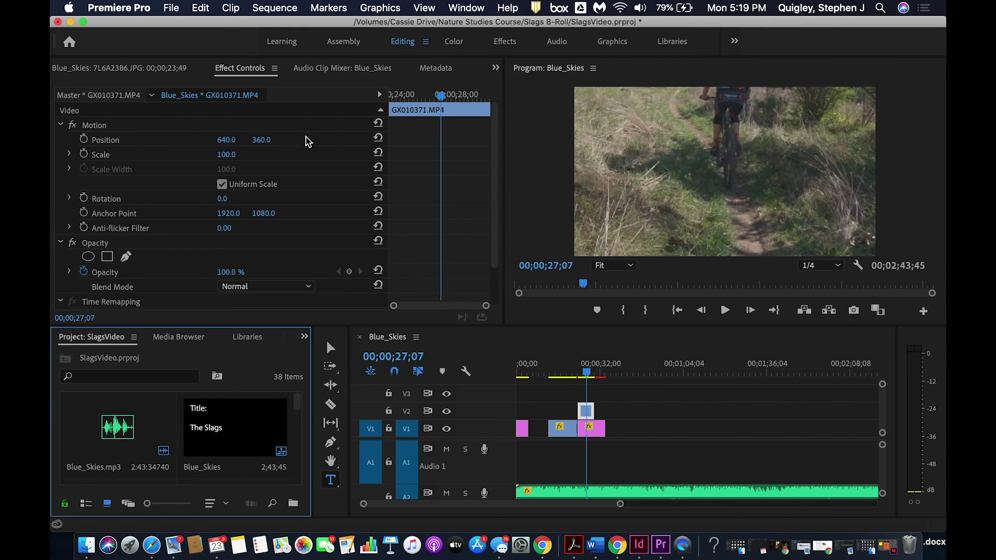
left_click(596, 394)
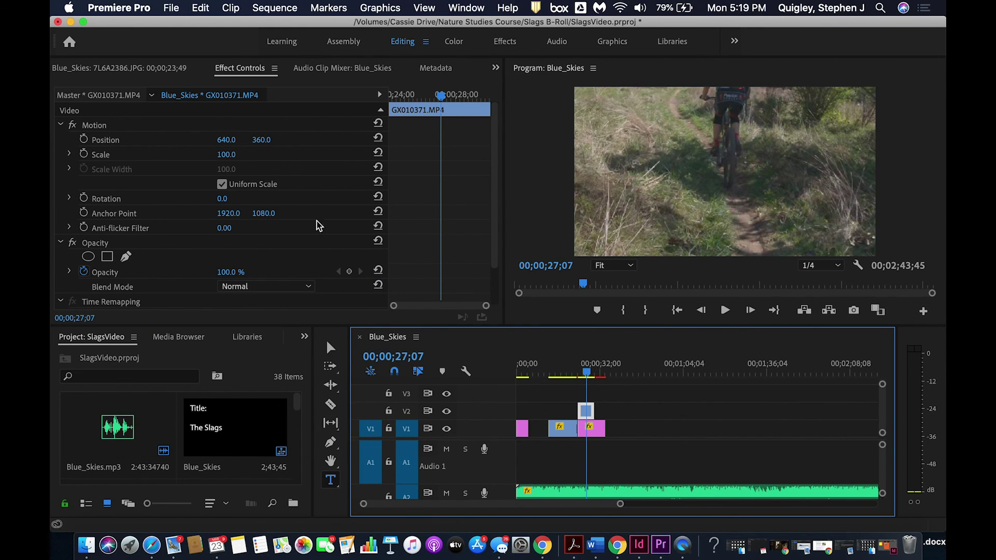
left_click_drag(224, 271, 211, 271)
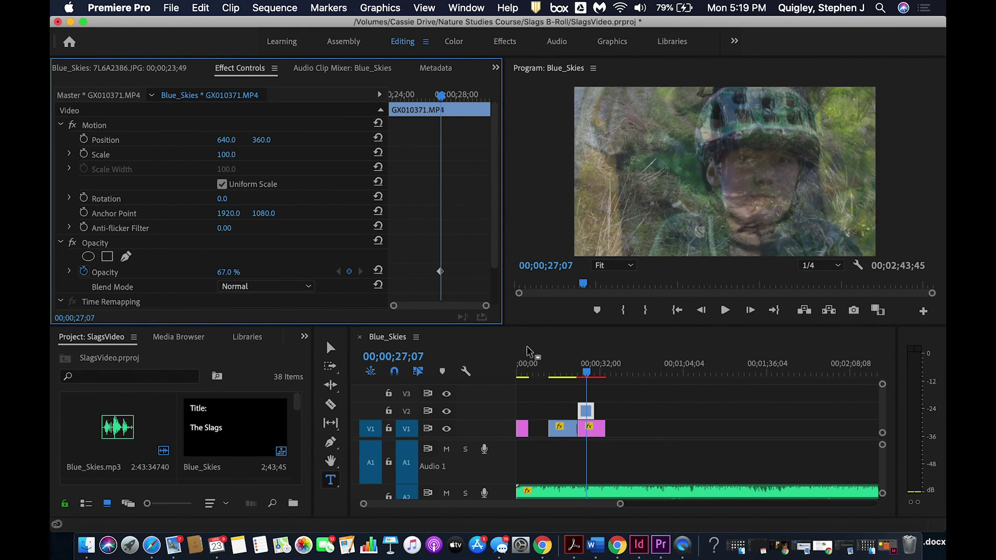
left_click(724, 310)
left_click(724, 310)
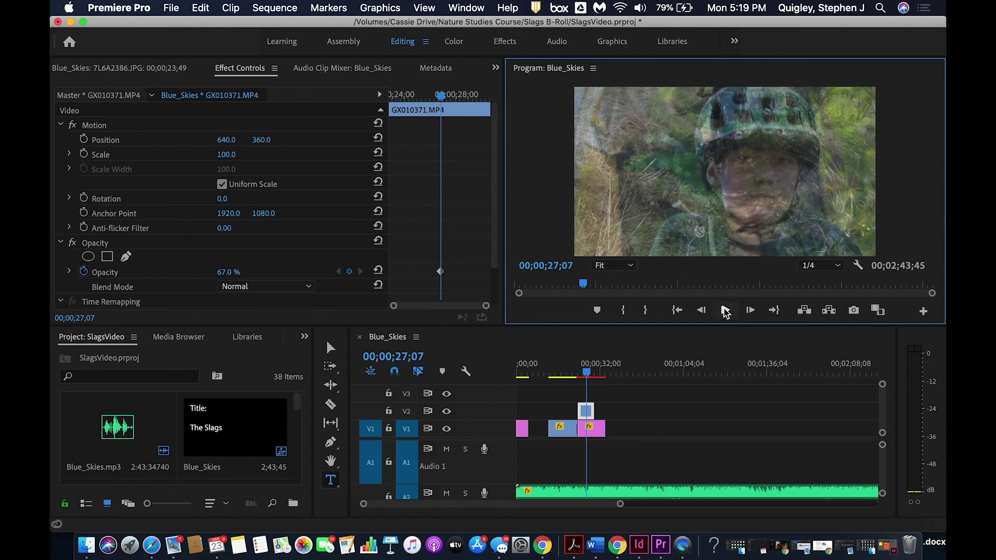
left_click_drag(587, 373, 580, 372)
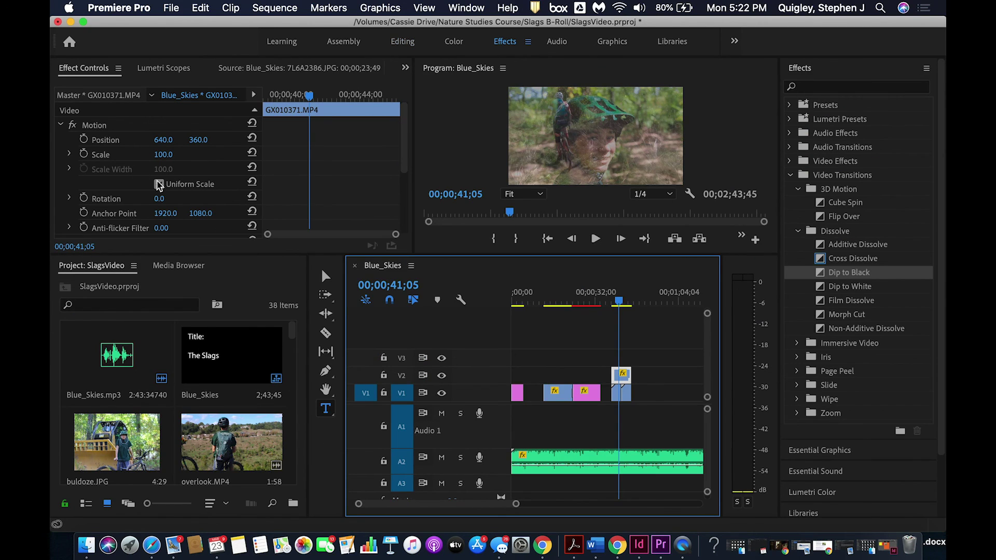
Set the opacity of the GX010371.MP4 overlay to 100% at 00;00;41;05
left_click(159, 185)
scroll(161, 184, "down", 3)
left_click_drag(165, 216, 175, 217)
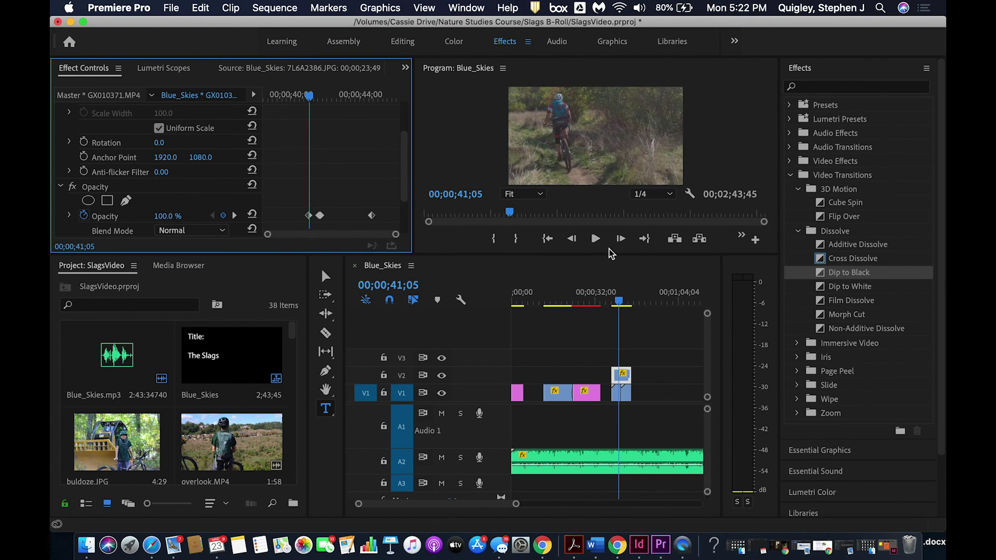
Delete all opacity keyframes from GX010371.MP4 and leave the playhead at the clip's start, 00;00;38;24
left_click_drag(619, 301, 616, 301)
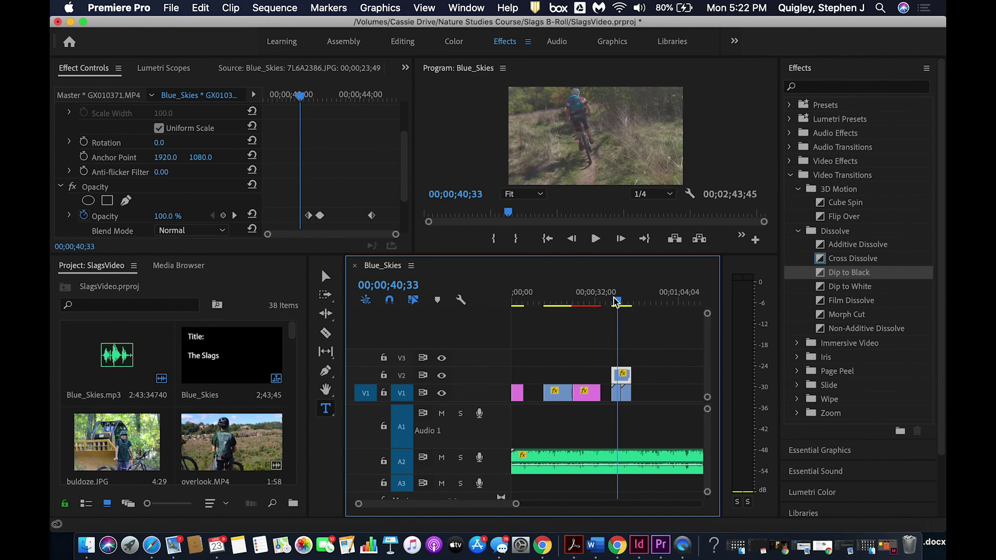
left_click_drag(304, 95, 264, 96)
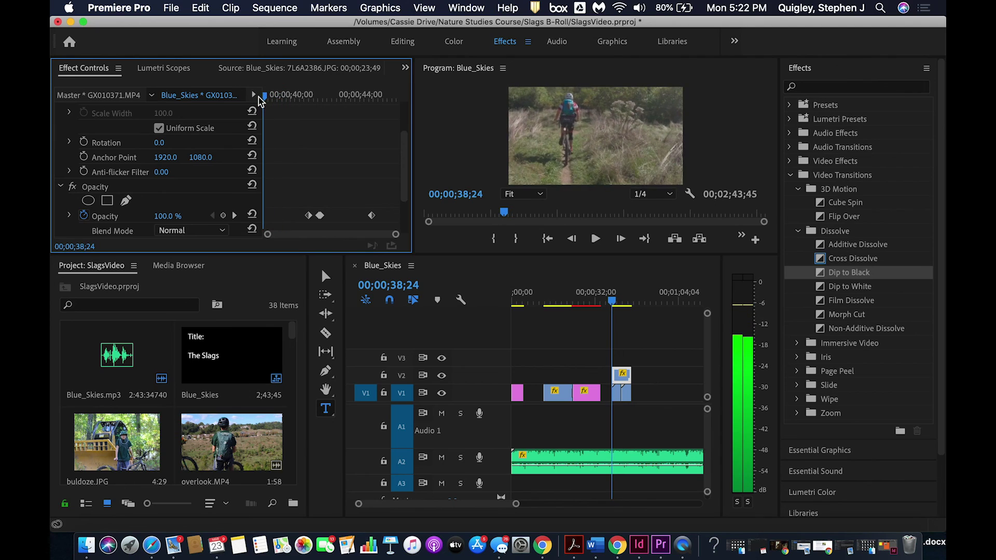
left_click_drag(377, 203, 298, 224)
key("Delete")
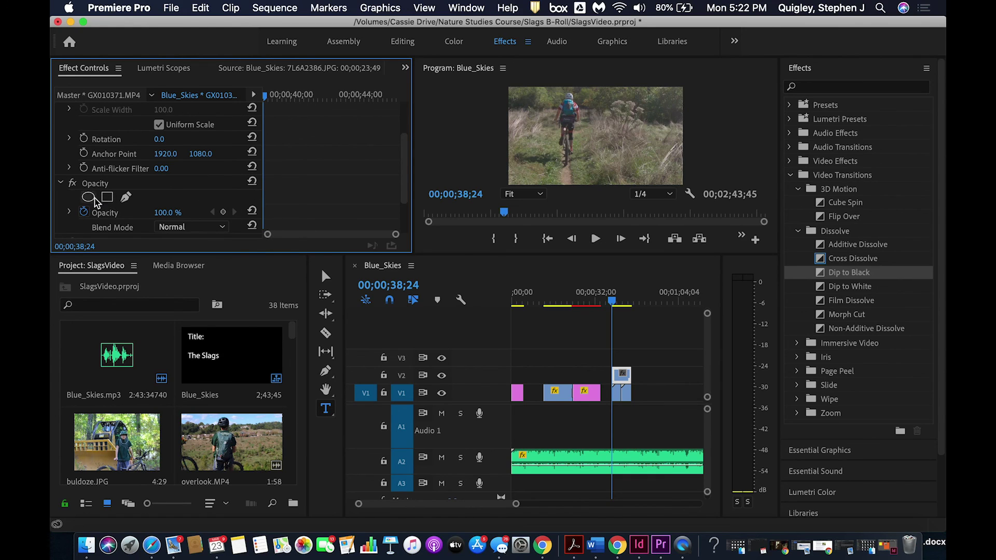
Keyframe the overlay's opacity at 100% at 00;00;38;24 and lower it to 32% at 00;00;40;20
left_click(83, 212)
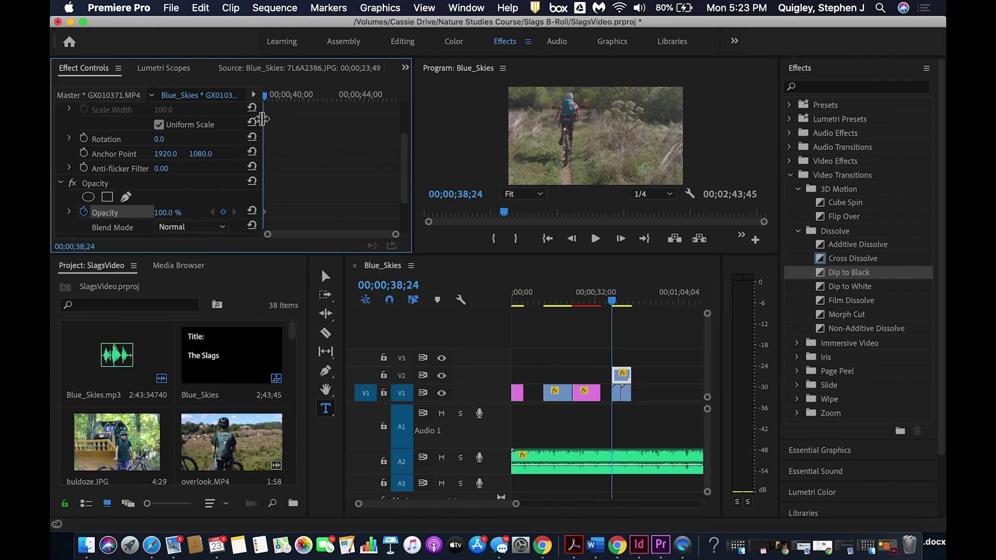
left_click_drag(270, 98, 299, 102)
left_click_drag(171, 213, 151, 213)
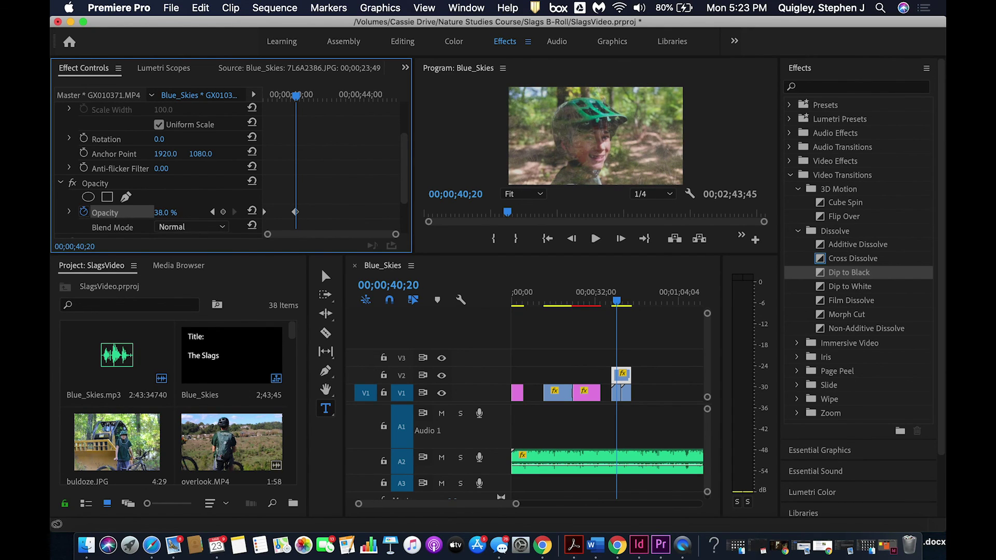
Add an opacity keyframe at 00;00;43;41 and set the overlay's opacity back to 100% at 00;00;46;16
left_click_drag(295, 97, 356, 102)
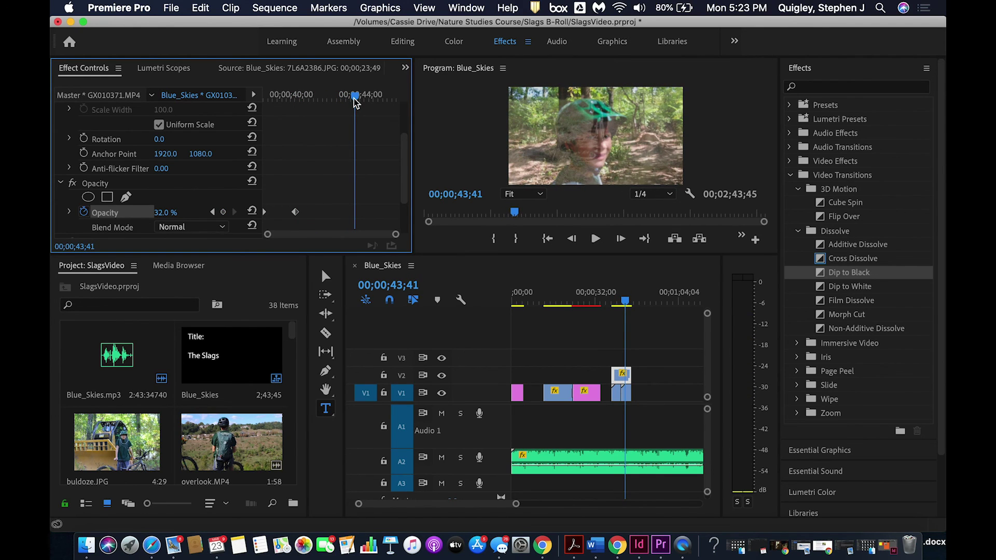
left_click(133, 215)
left_click_drag(165, 212, 170, 212)
left_click_drag(355, 96, 398, 97)
left_click(165, 212)
type("100")
key("Return")
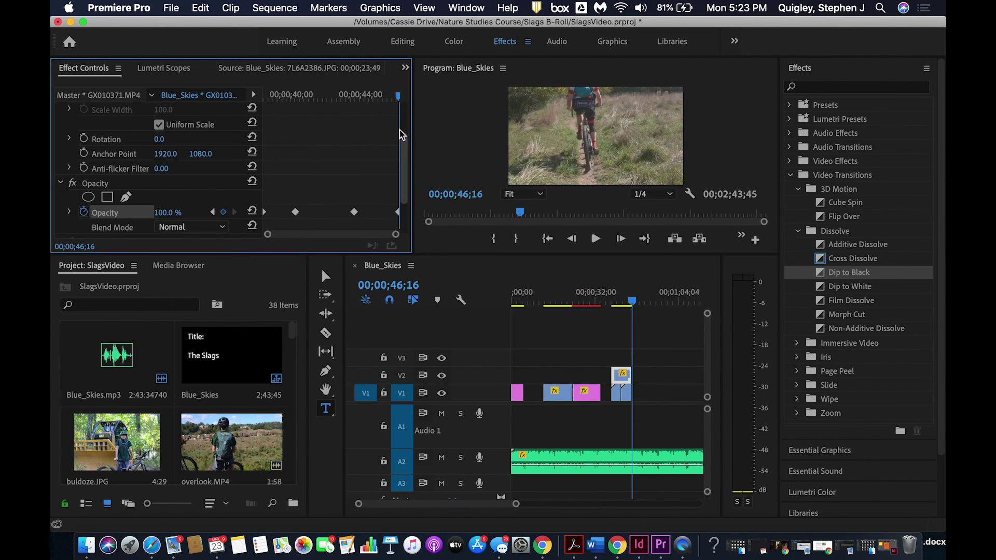
mouse_move(632, 301)
left_mouse_down()
mouse_move(604, 304)
mouse_move(630, 305)
left_mouse_up()
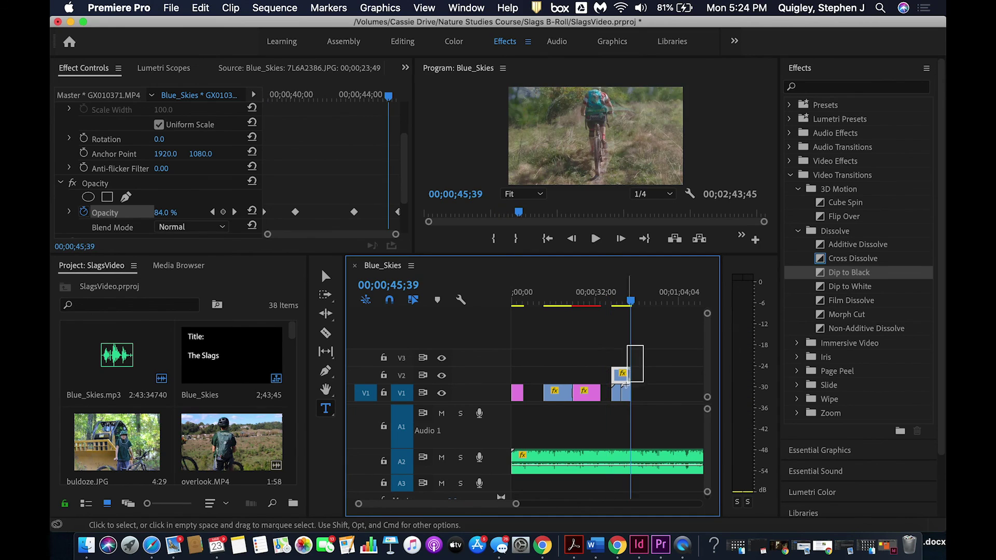
Move the clips, photo and overlay earlier to close the gaps after the title, and scrub through the overlaid section
left_click(615, 401)
left_click_drag(615, 403, 603, 400)
left_click_drag(615, 352, 533, 400)
left_click_drag(615, 395, 601, 396)
left_click_drag(630, 304, 592, 304)
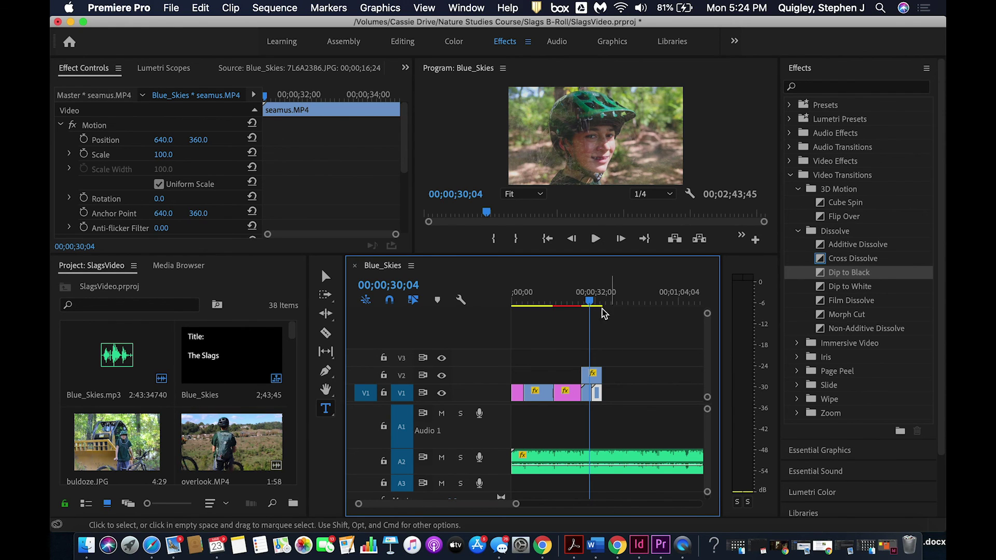
mouse_move(589, 305)
left_mouse_down()
mouse_move(562, 306)
mouse_move(603, 314)
left_mouse_up()
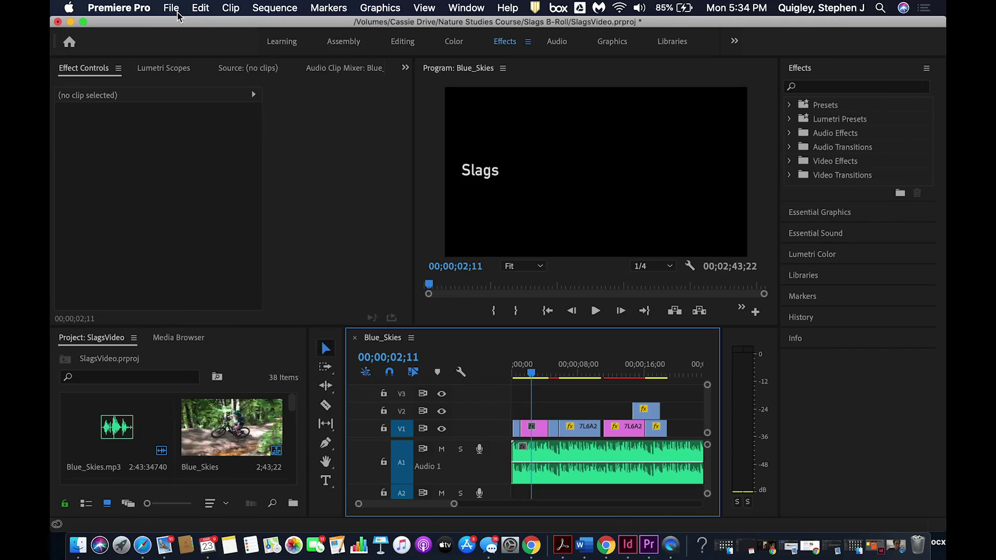
Open the media export settings for the Blue_Skies sequence
left_click(171, 7)
mouse_move(210, 370)
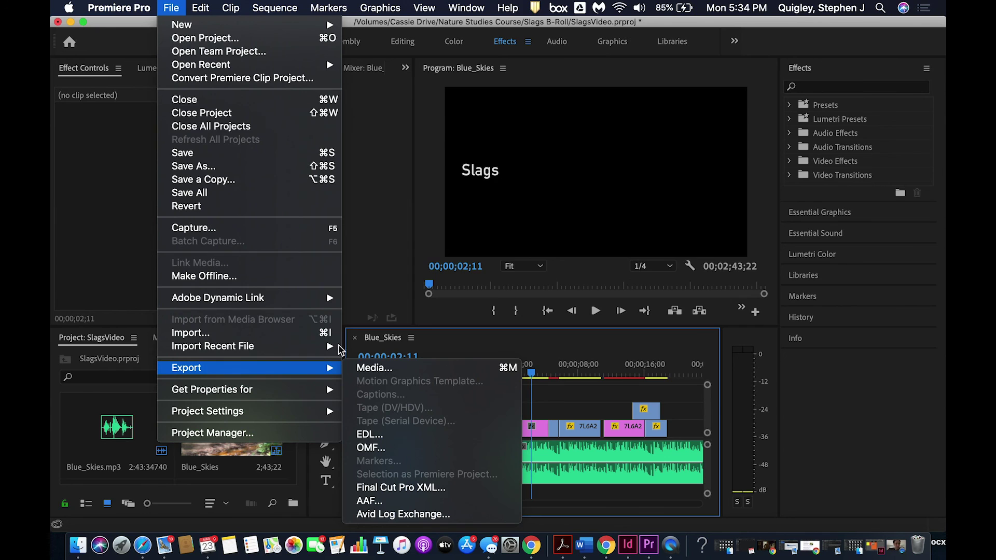
left_click(392, 367)
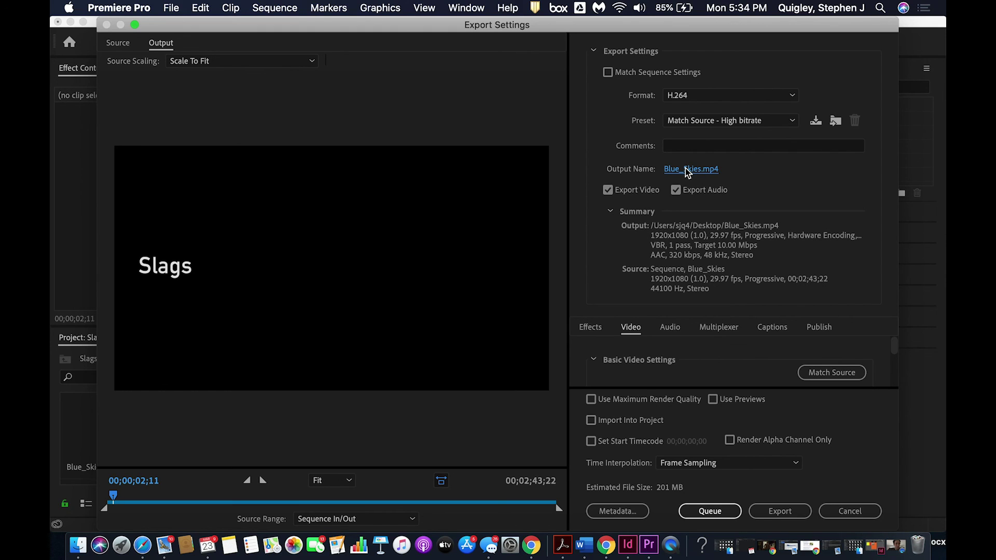
Check the output name Blue_Skies.mp4 and review the available H.264 presets, keeping Match Source - High bitrate
left_click(687, 169)
left_click(290, 196)
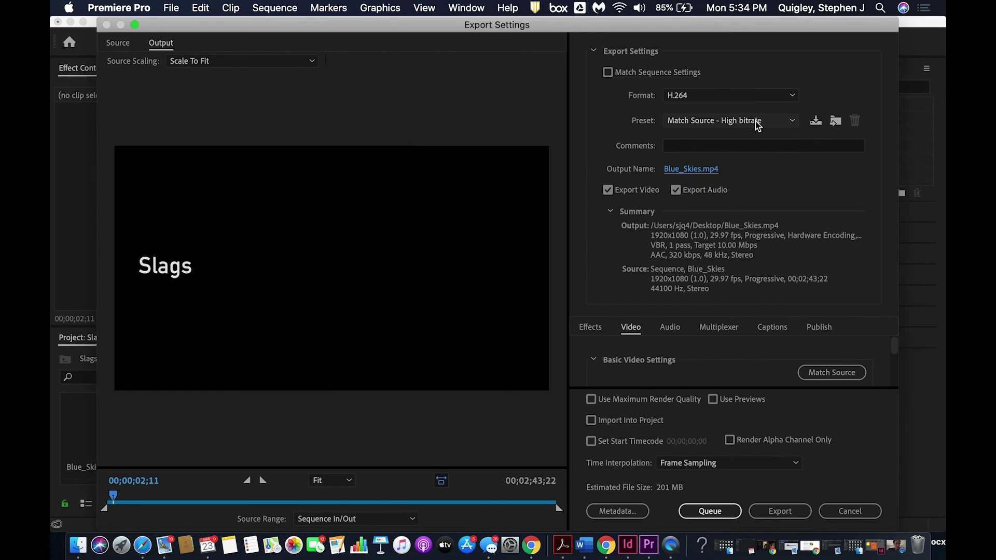
left_click(754, 122)
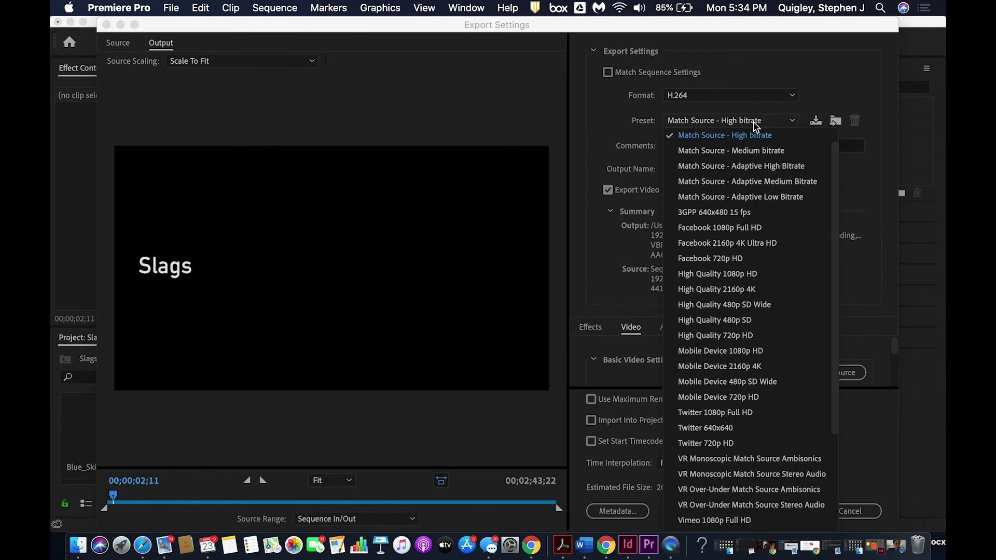
left_click(754, 123)
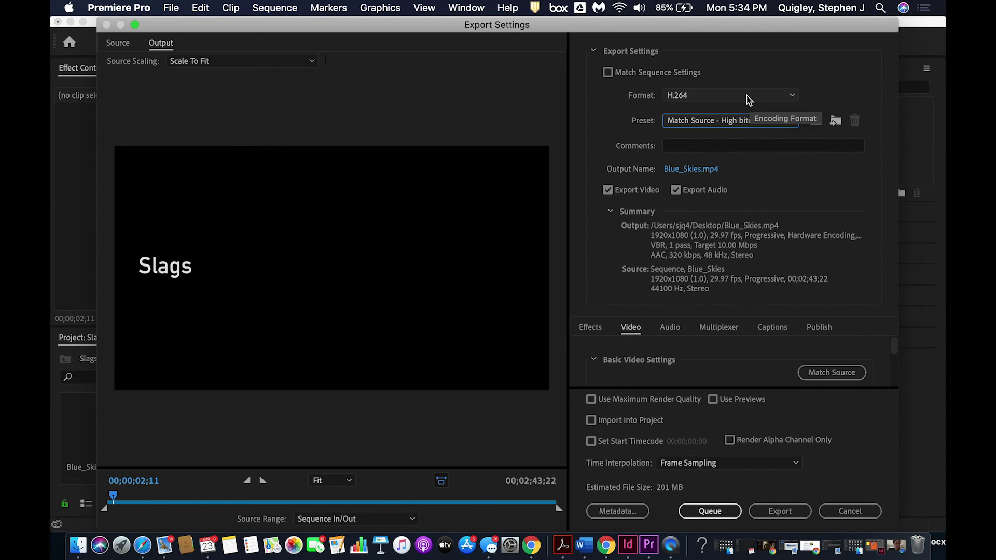